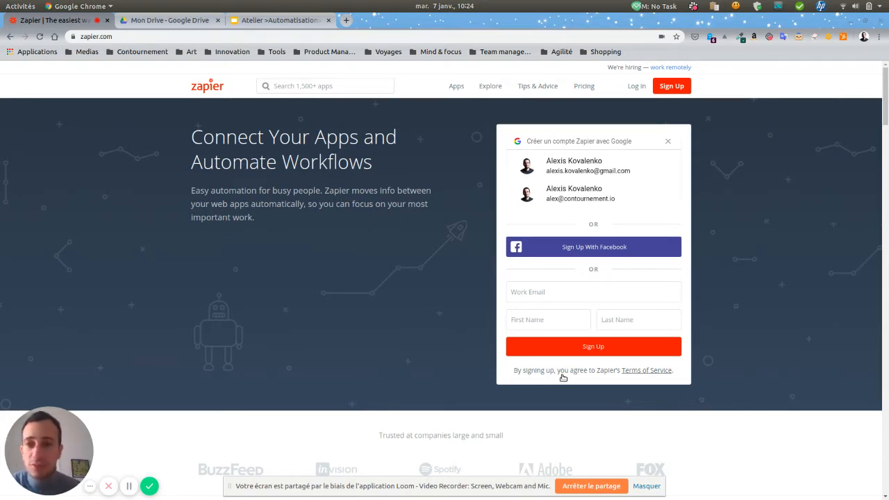
- Sign in to Zapier with the first listed Google account and open the directory of connectable apps
left_click(611, 168)
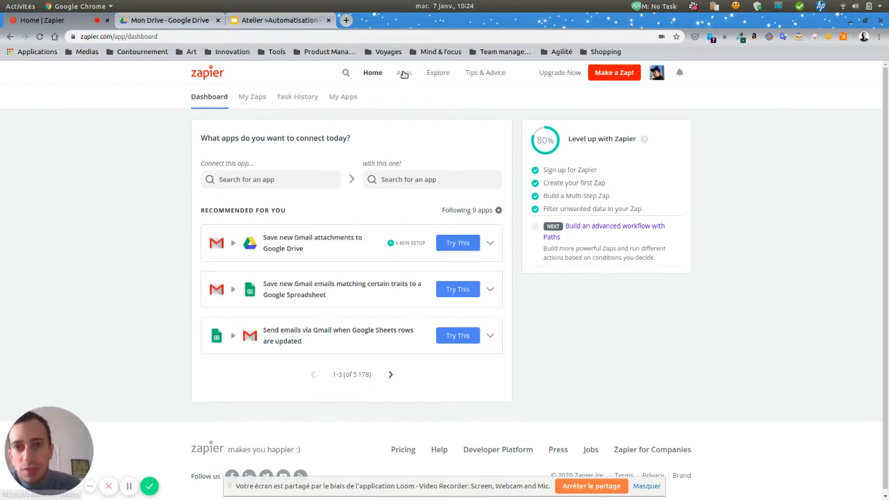
left_click(403, 72)
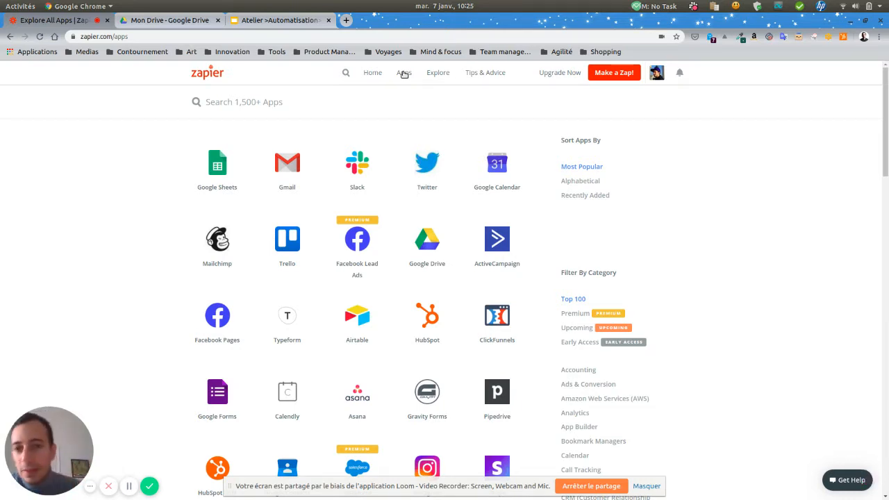
- Open Instagram's integration page and examine its connectable apps, ready-made templates and supported triggers
scroll(434, 398, "down", 2)
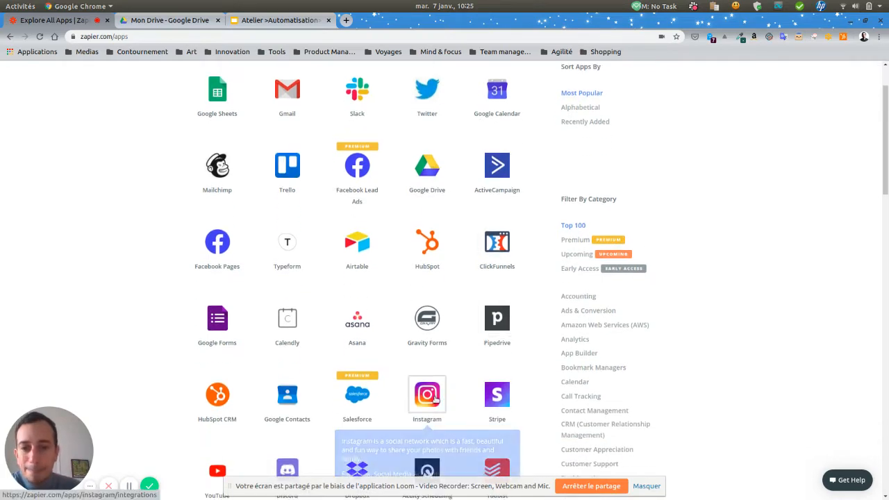
left_click(434, 397)
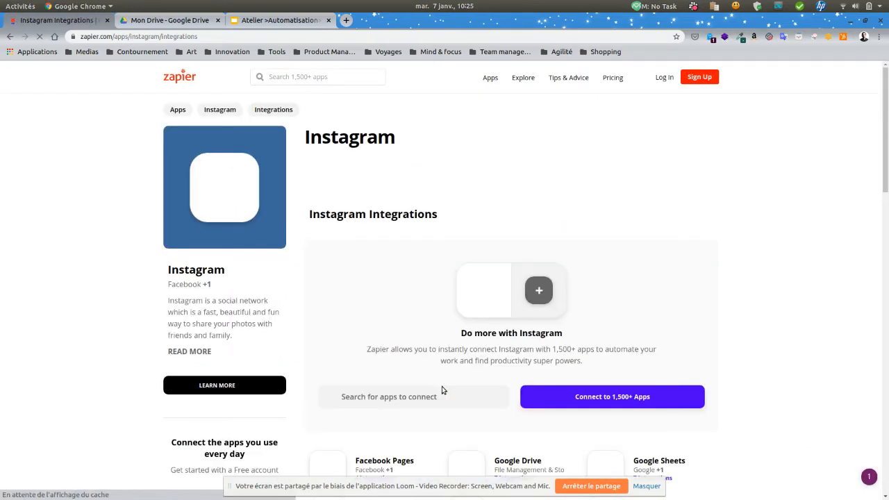
scroll(539, 244, "down", 5)
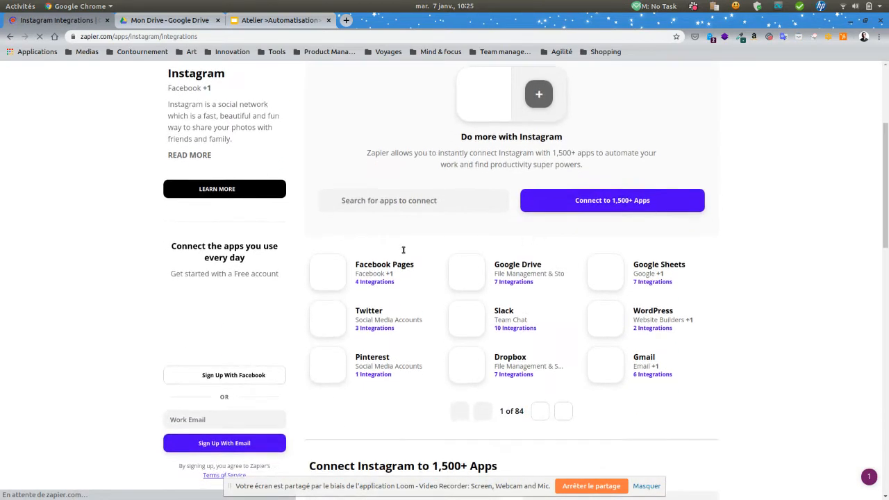
scroll(456, 232, "down", 5)
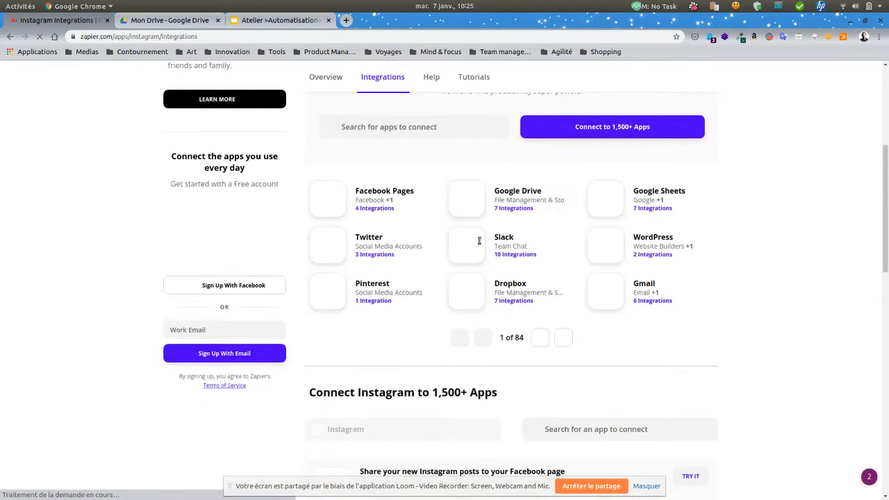
scroll(479, 240, "down", 13)
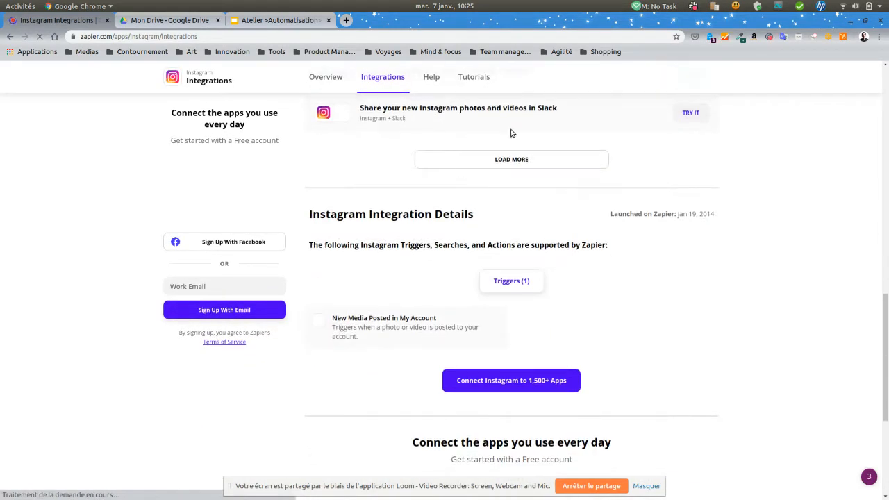
scroll(514, 220, "down", 3)
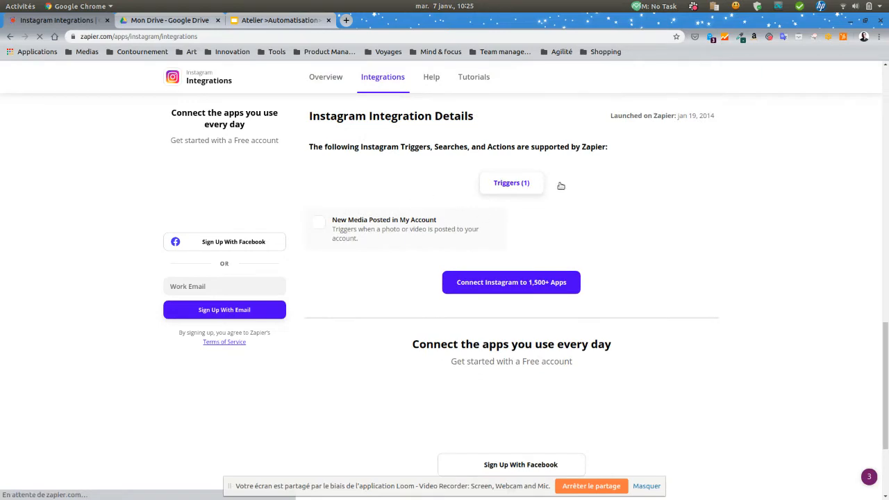
scroll(508, 201, "up", 5)
scroll(511, 229, "up", 6)
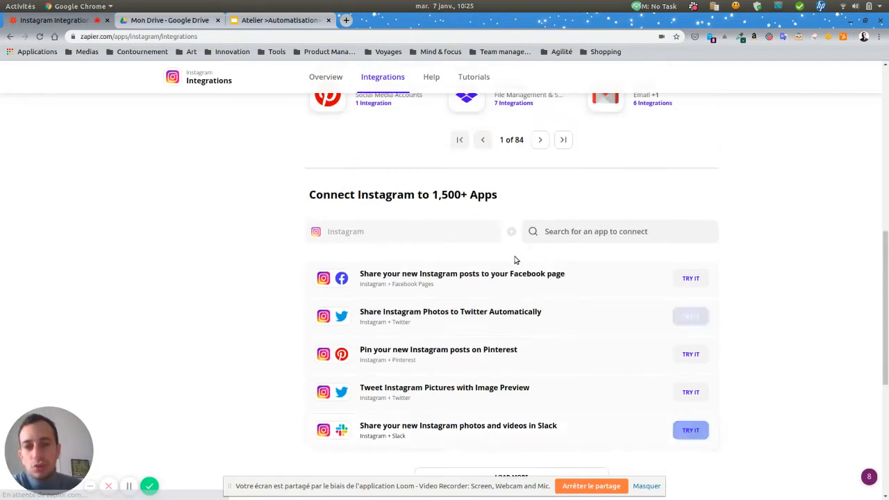
scroll(642, 222, "up", 4)
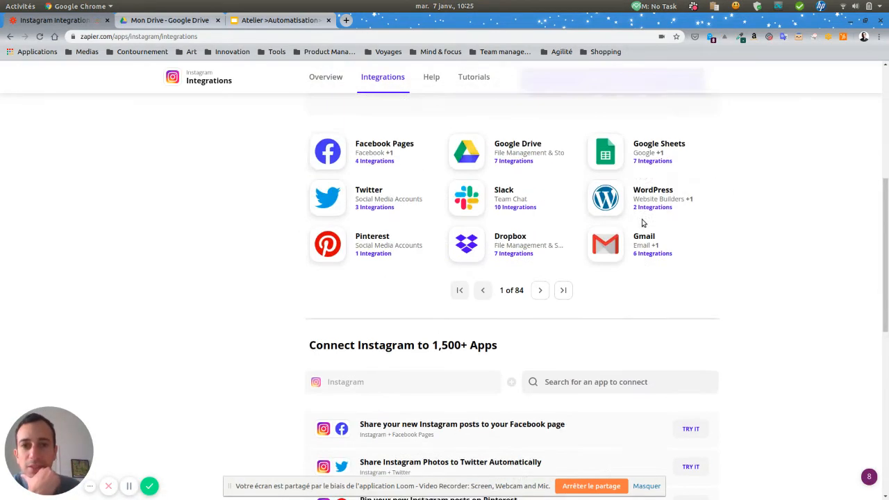
scroll(643, 222, "up", 8)
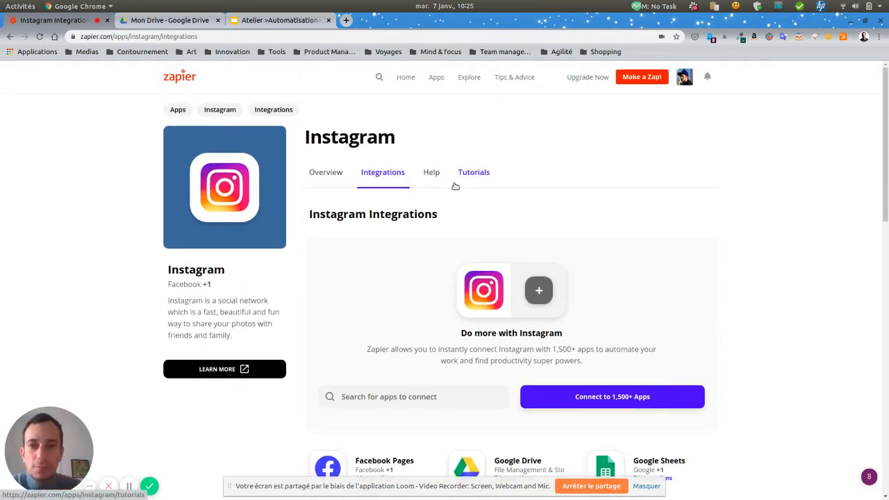
- Return to the app directory, open Twitter's integration page and examine its connectable apps and suggested templates
left_click(434, 78)
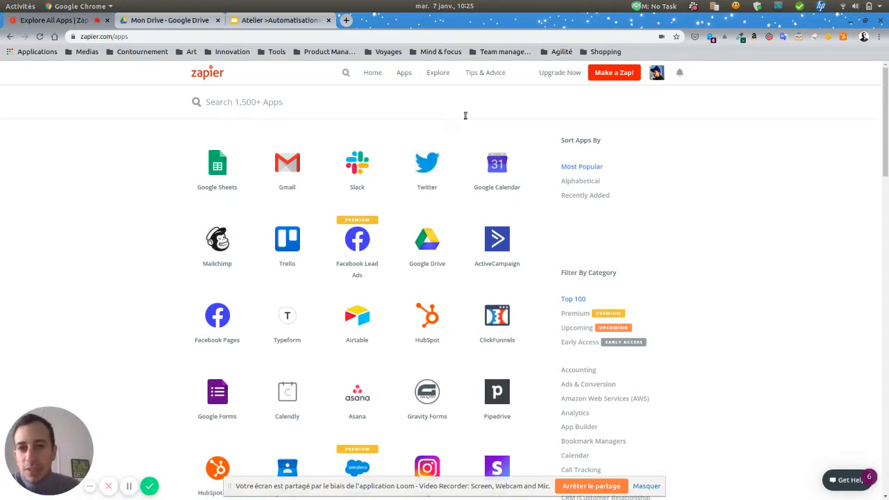
left_click(436, 173)
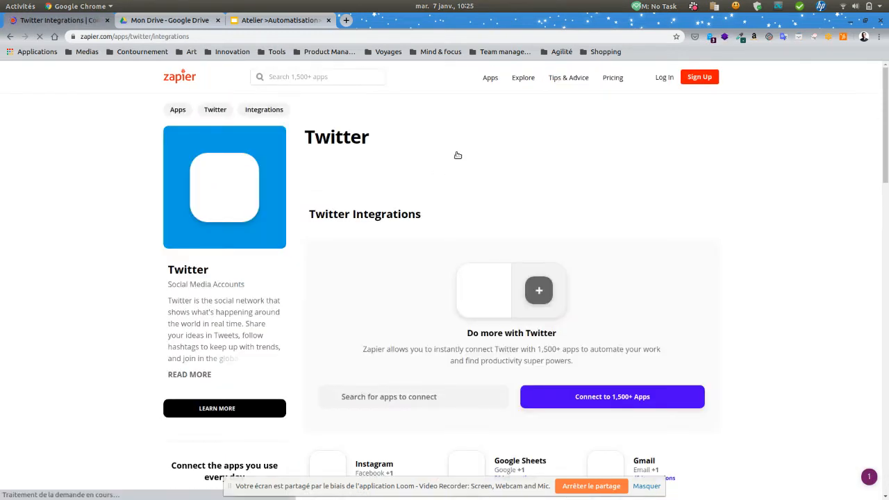
scroll(790, 255, "down", 3)
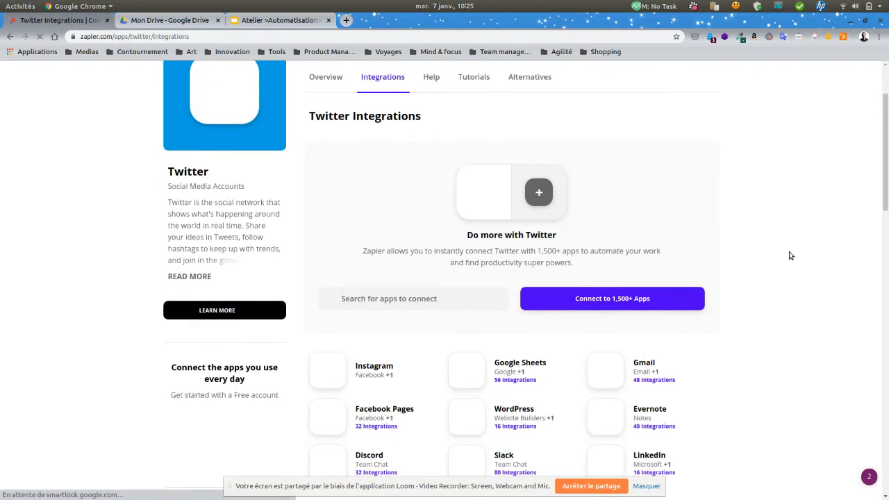
scroll(788, 254, "up", 3)
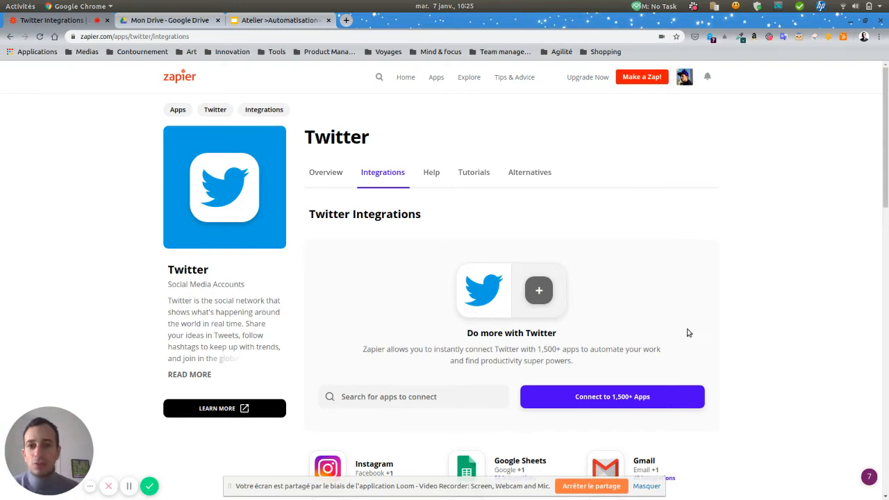
scroll(687, 332, "down", 3)
scroll(665, 283, "up", 1)
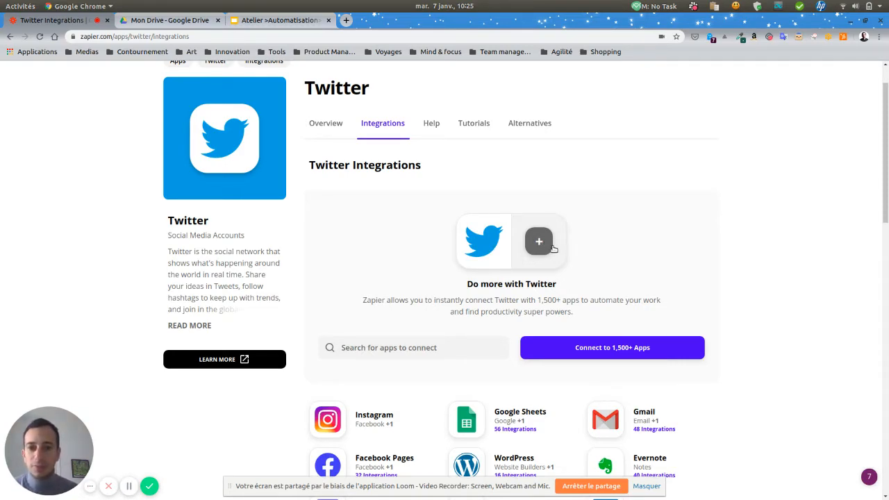
scroll(553, 249, "down", 5)
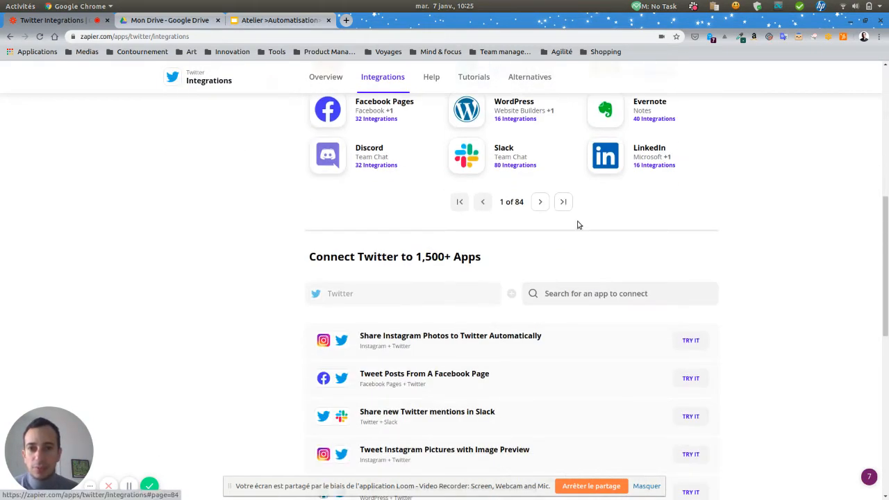
scroll(577, 224, "down", 2)
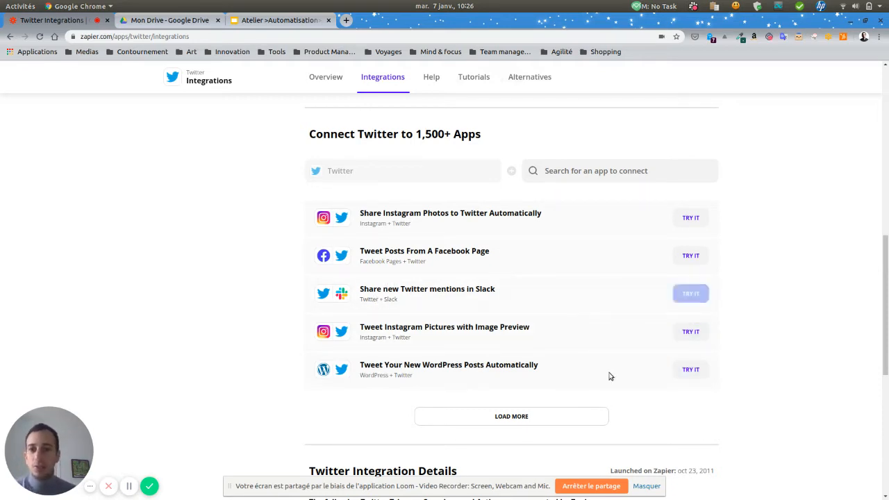
- Load more Twitter templates, and examine the triggers and actions supported in the Twitter integration details
left_click(540, 417)
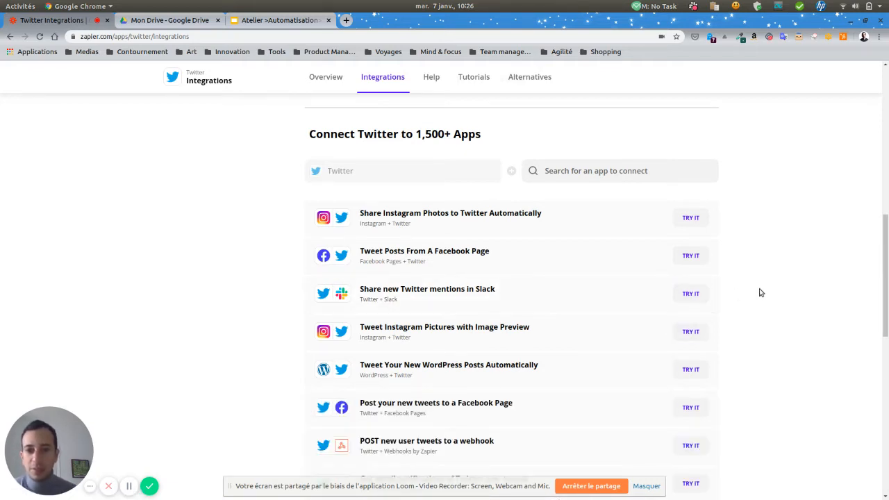
scroll(762, 291, "down", 5)
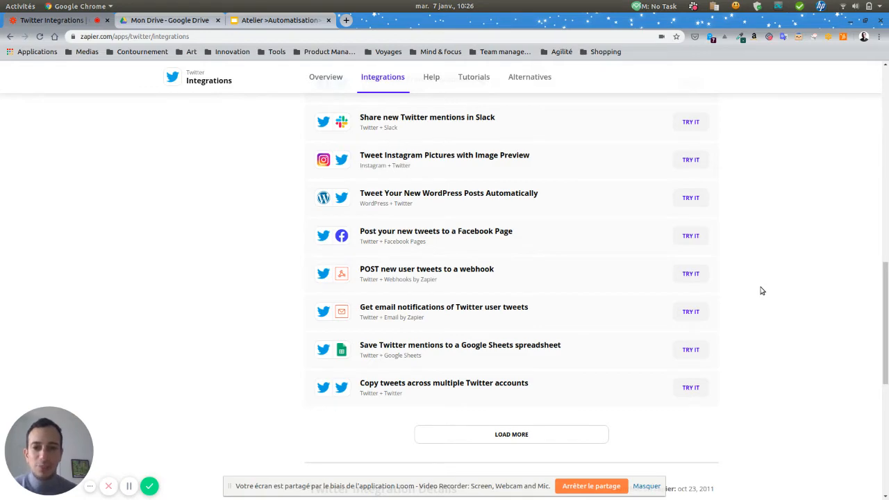
scroll(761, 291, "down", 8)
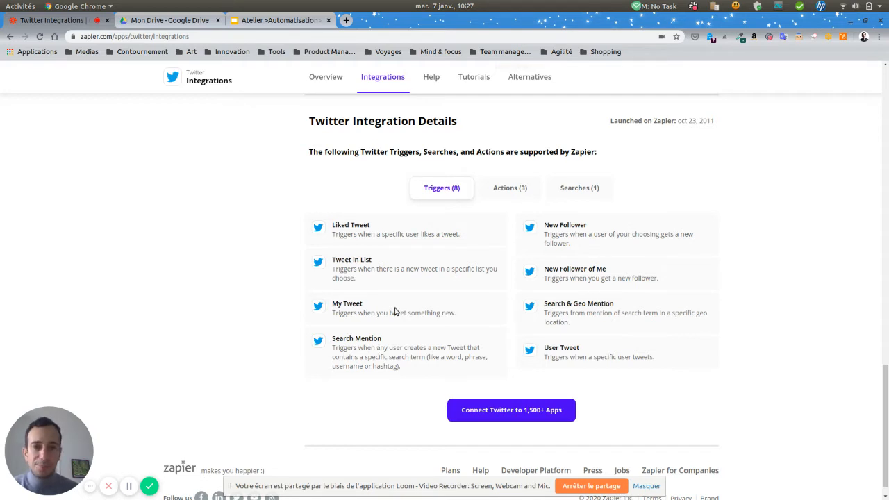
left_click(499, 188)
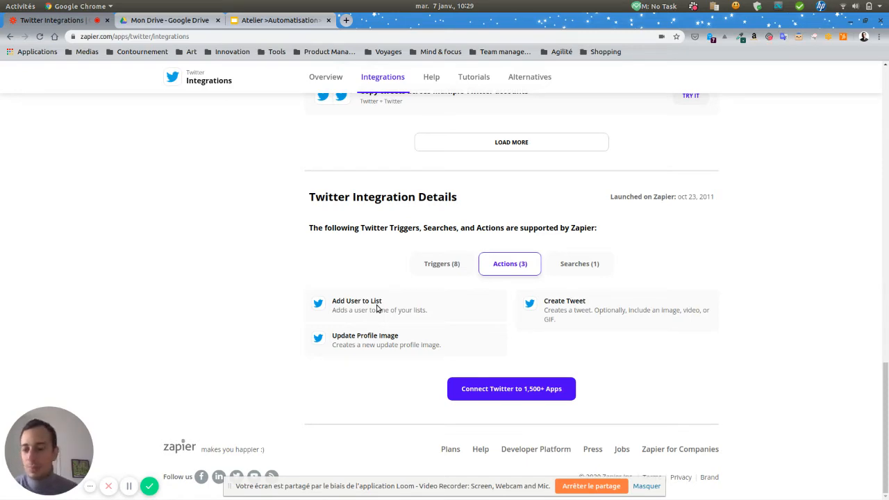
scroll(410, 307, "up", 5)
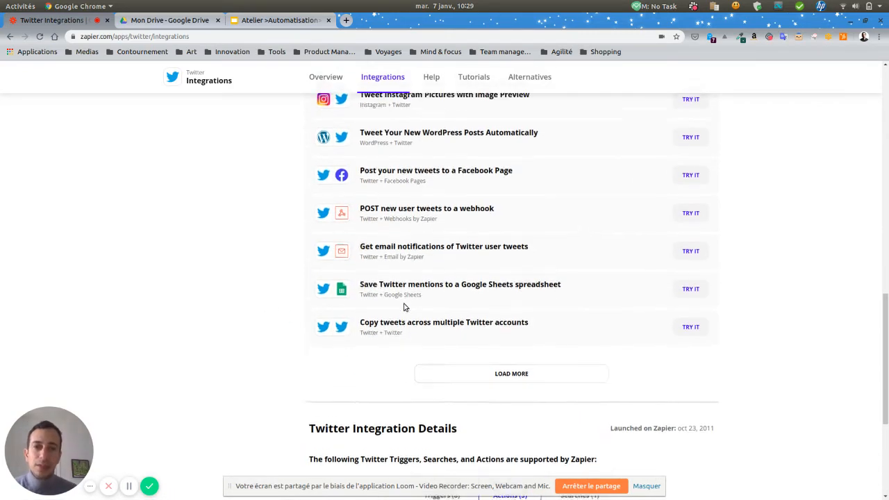
scroll(405, 307, "up", 15)
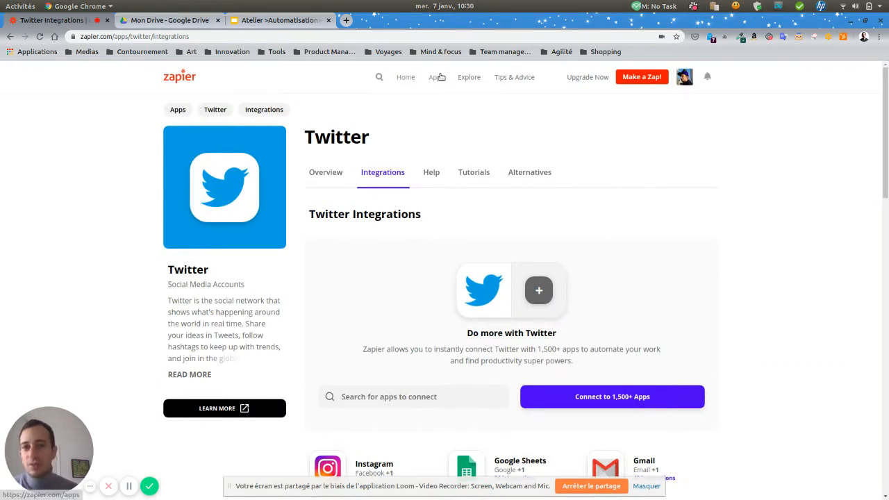
- Return to the app directory, create a new Zap and choose Gmail as its trigger app
left_click(475, 182)
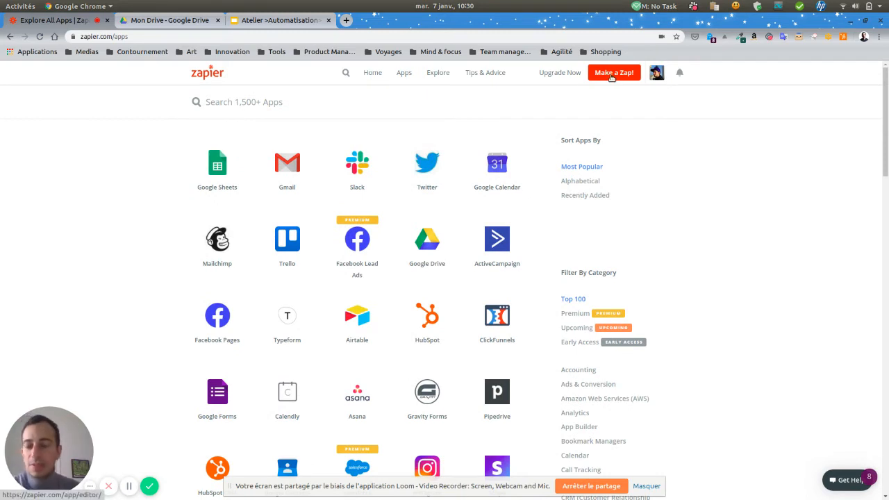
left_click(612, 78)
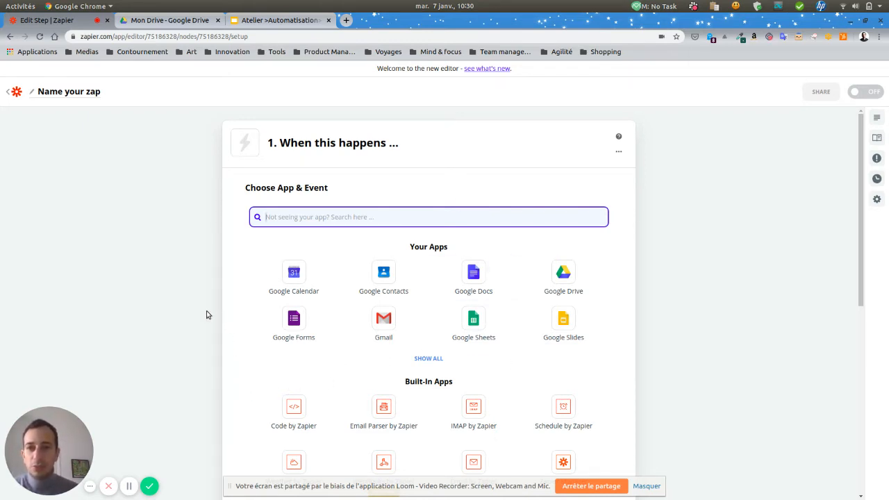
scroll(206, 310, "down", 1)
scroll(207, 311, "up", 1)
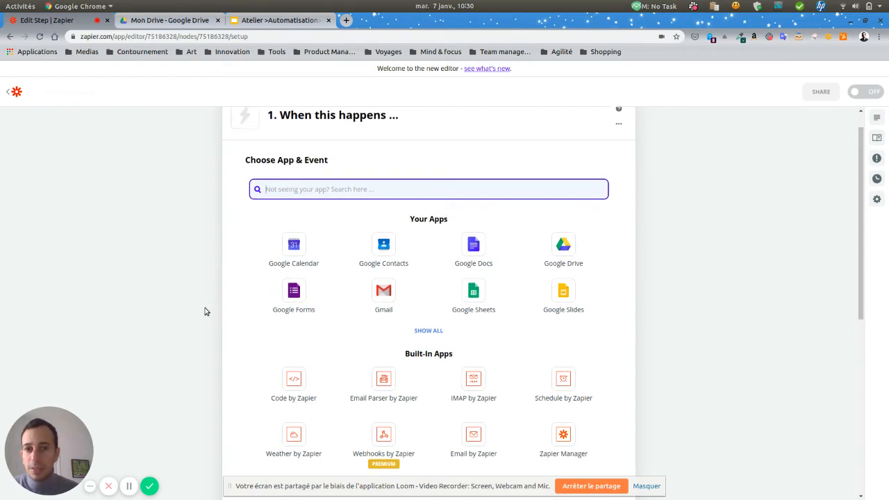
left_click(393, 297)
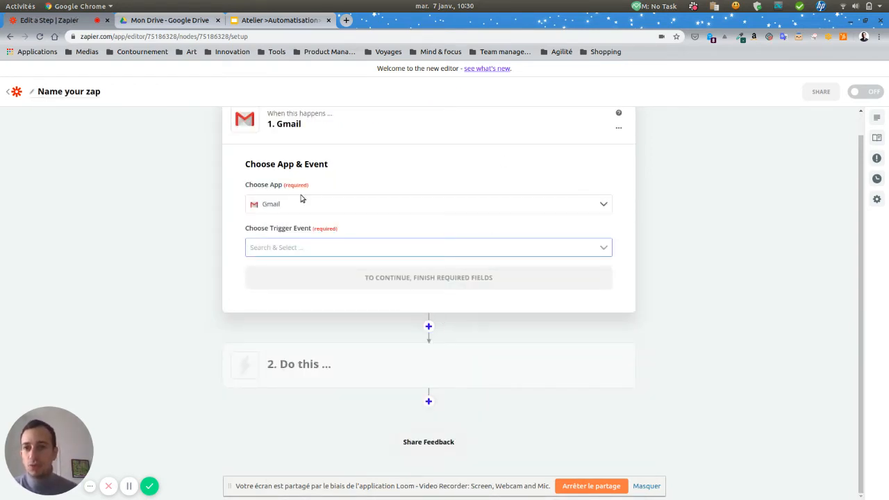
- Set the Gmail trigger event to New Email and continue to the account selection
scroll(303, 199, "up", 1)
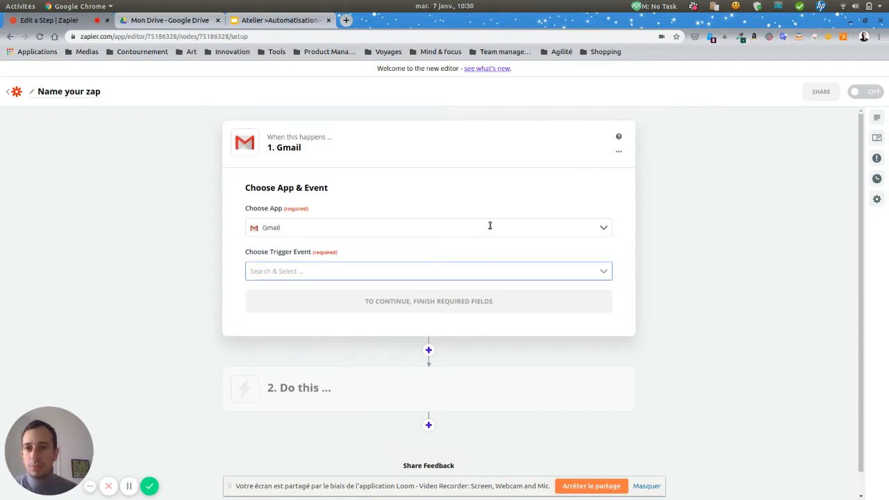
left_click(486, 269)
scroll(495, 334, "down", 1)
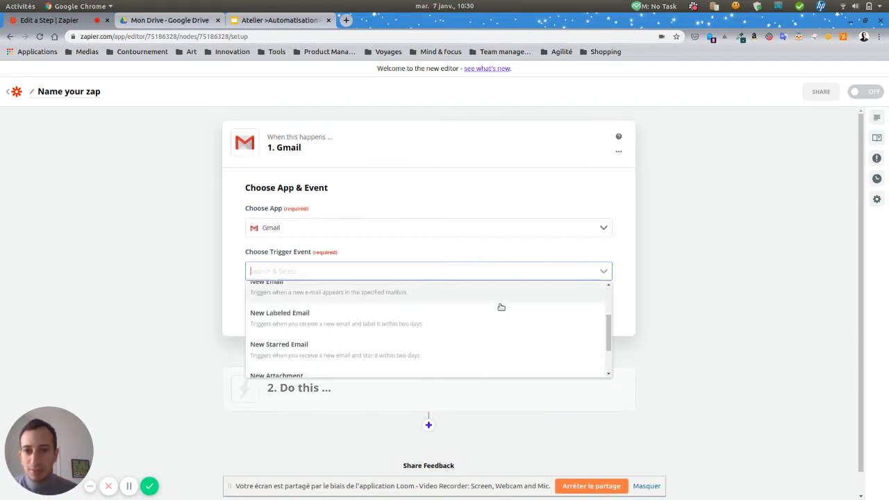
scroll(500, 307, "down", 1)
scroll(490, 333, "up", 3)
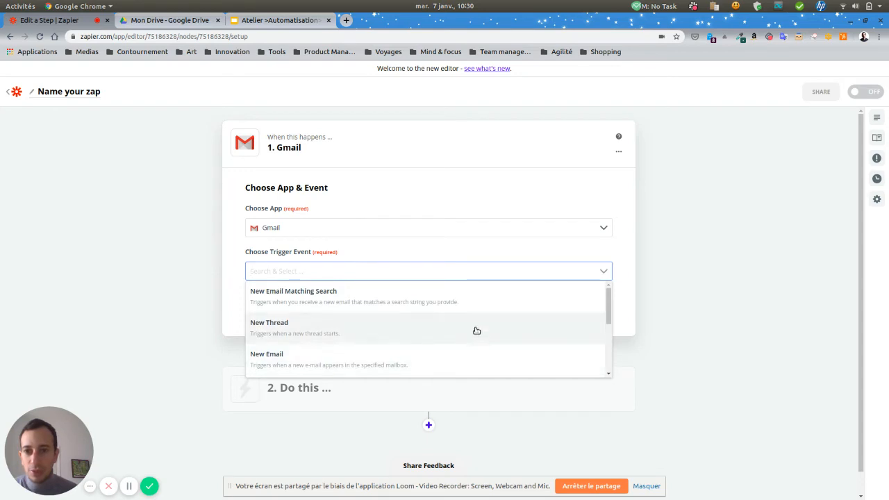
scroll(468, 312, "down", 2)
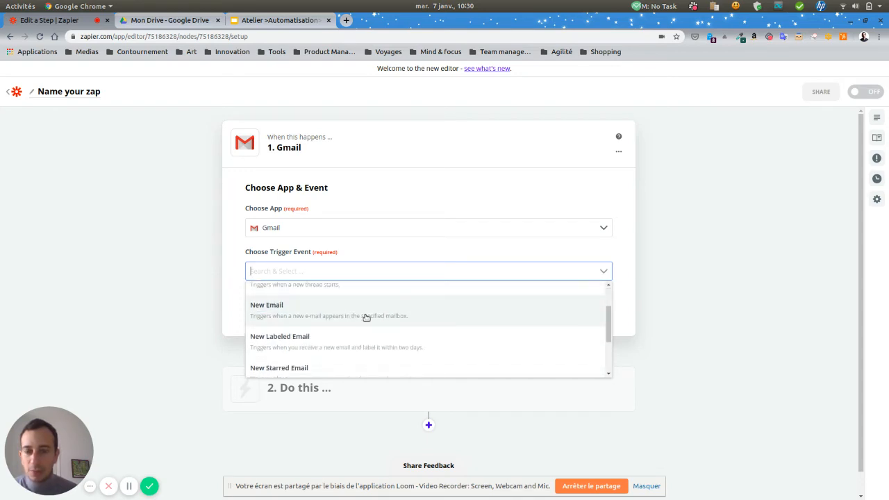
left_click(366, 316)
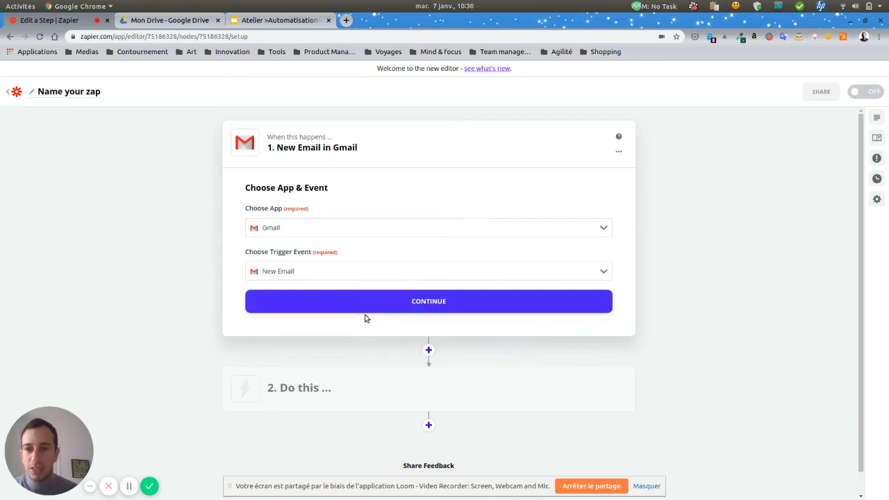
left_click(446, 303)
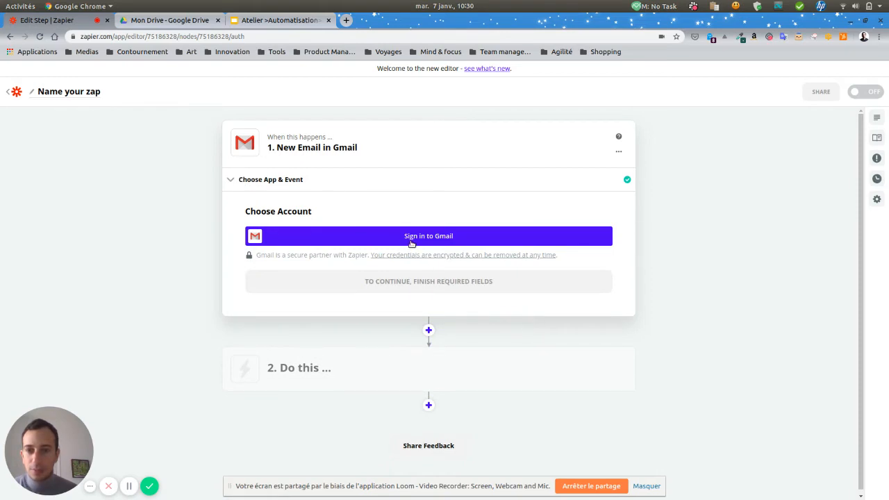
- Connect the first listed Google account to the Gmail trigger, authorize Zapier's access and continue with that account
left_click(410, 238)
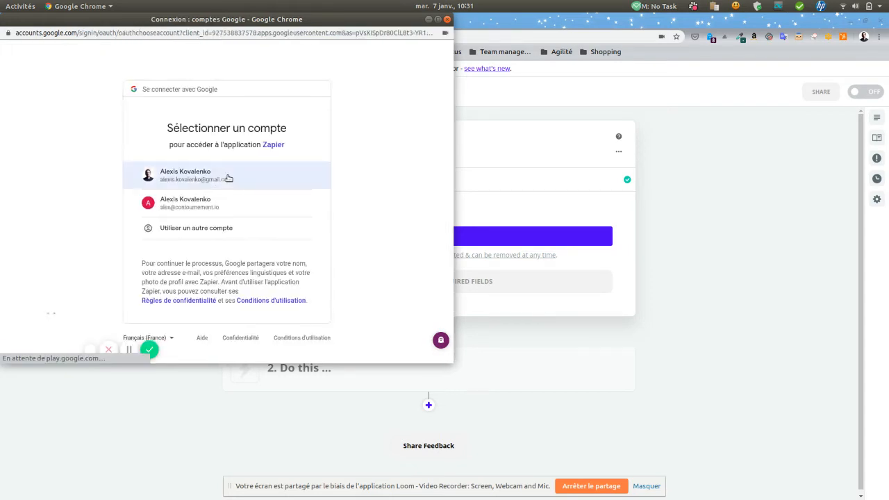
left_click(221, 177)
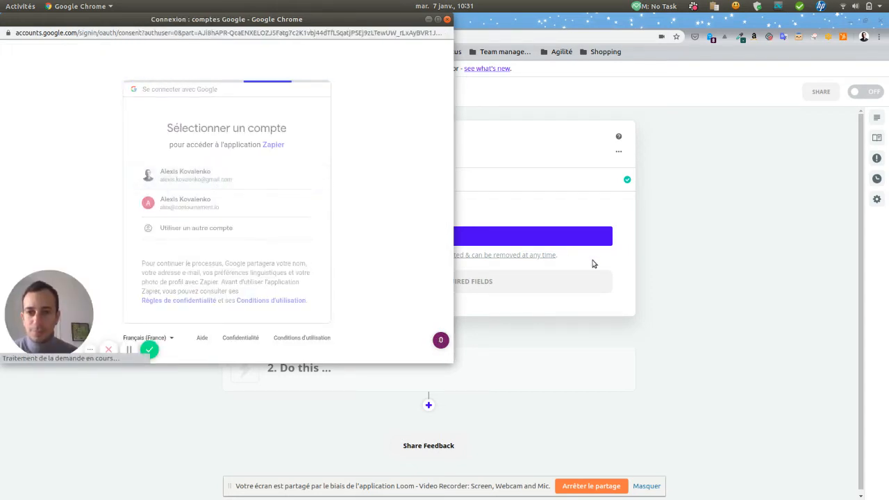
scroll(338, 277, "down", 3)
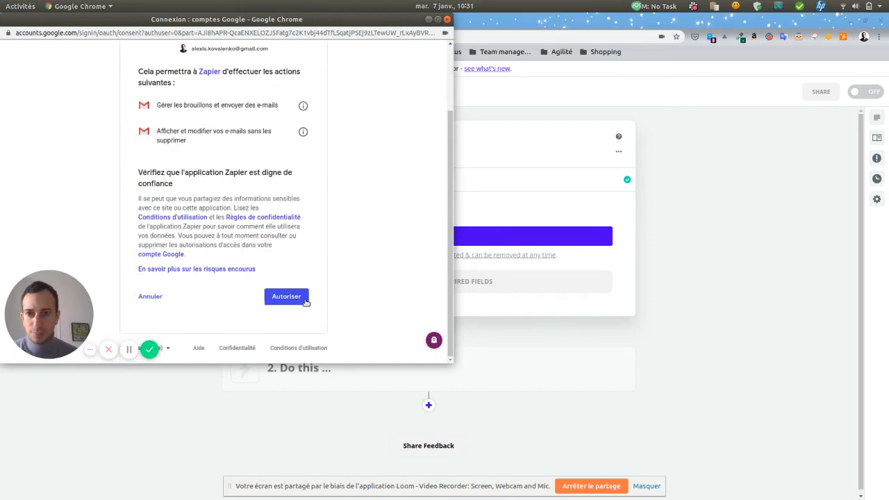
left_click(290, 299)
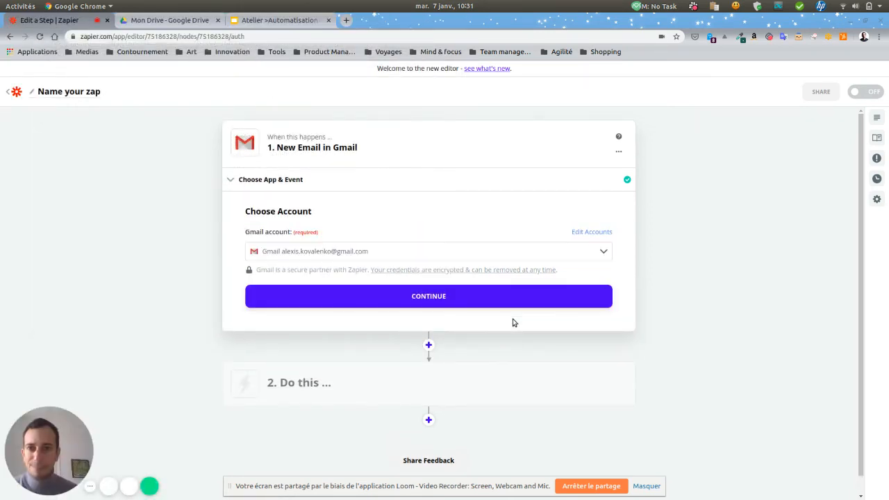
left_click(447, 292)
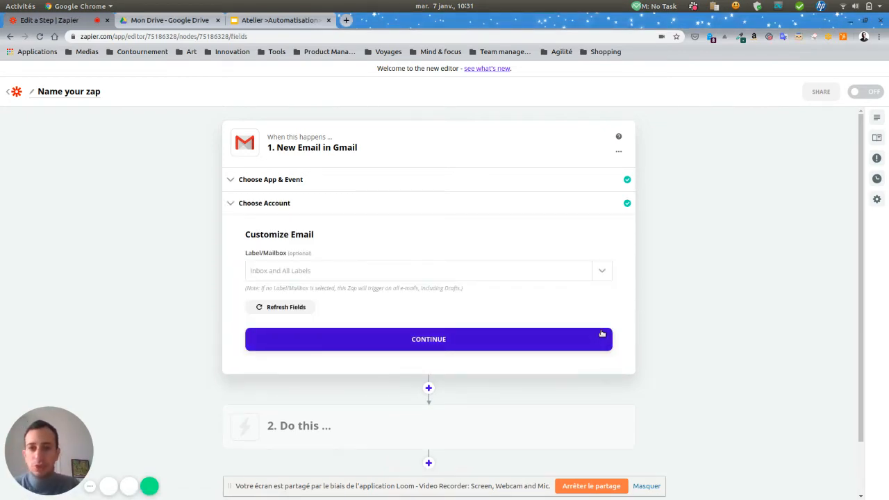
- Set the trigger's Label/Mailbox to IMPORTANT and continue to the data test
left_click(594, 270)
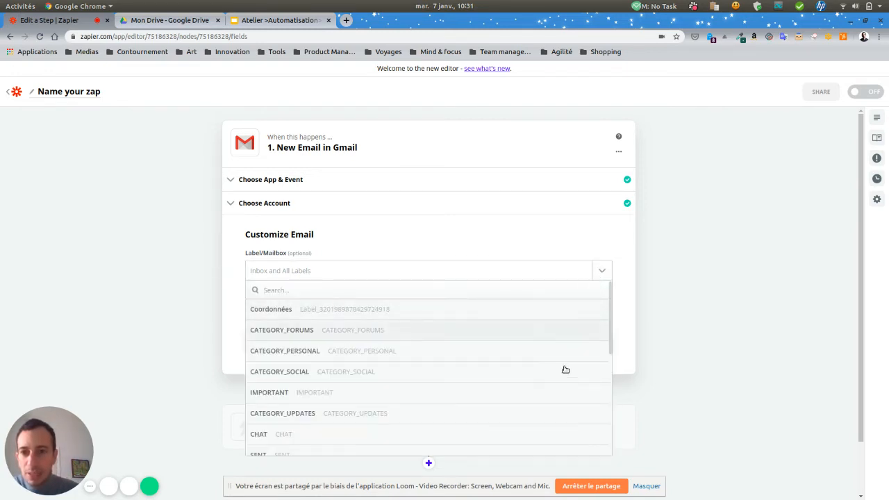
left_click(341, 395)
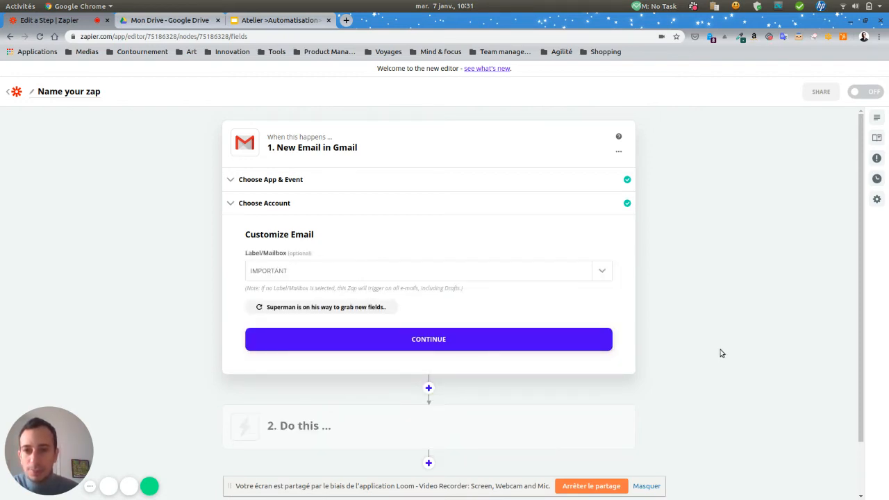
left_click(420, 346)
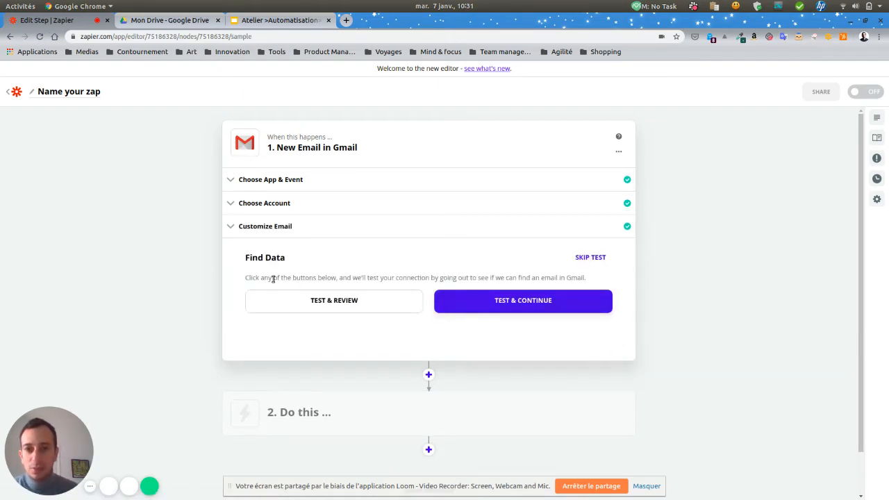
- Test the Gmail trigger with review and examine the field data of sample Email A
left_click(316, 310)
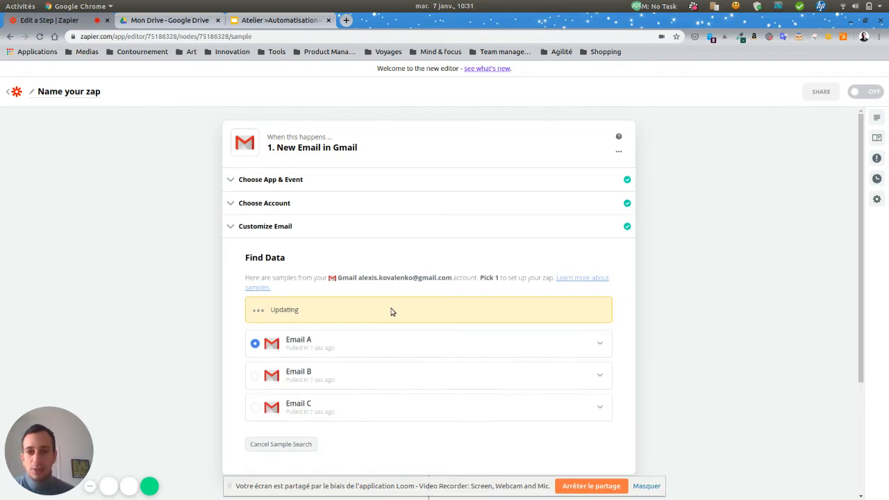
left_click(601, 313)
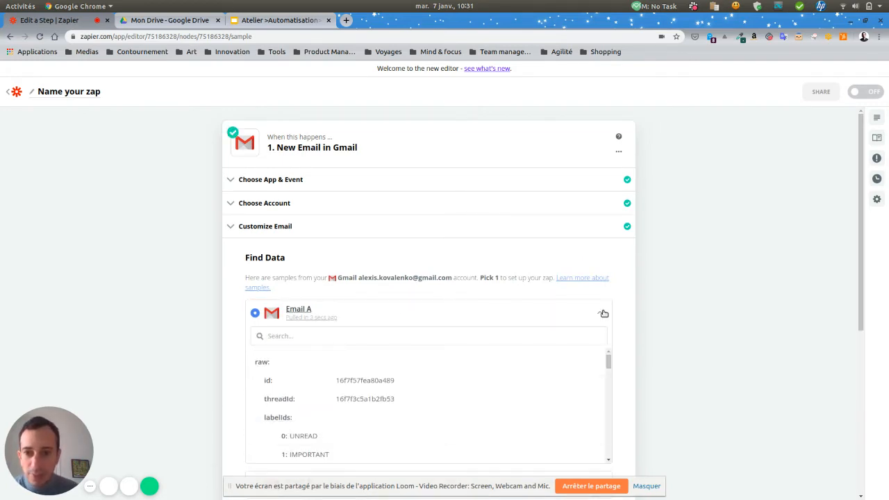
scroll(580, 343, "down", 5)
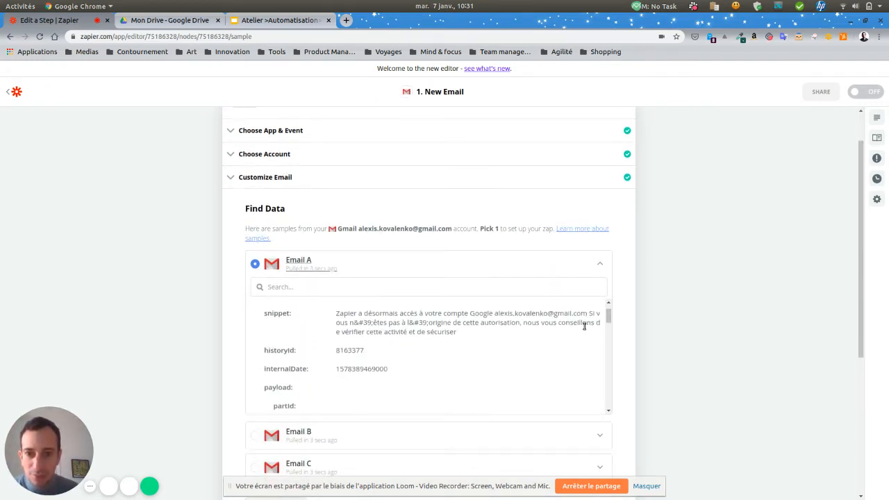
scroll(584, 327, "down", 6)
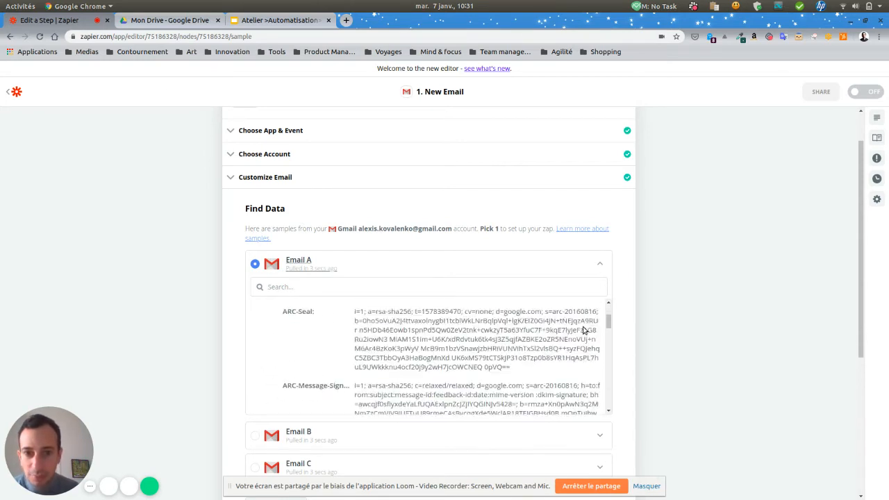
scroll(584, 329, "down", 5)
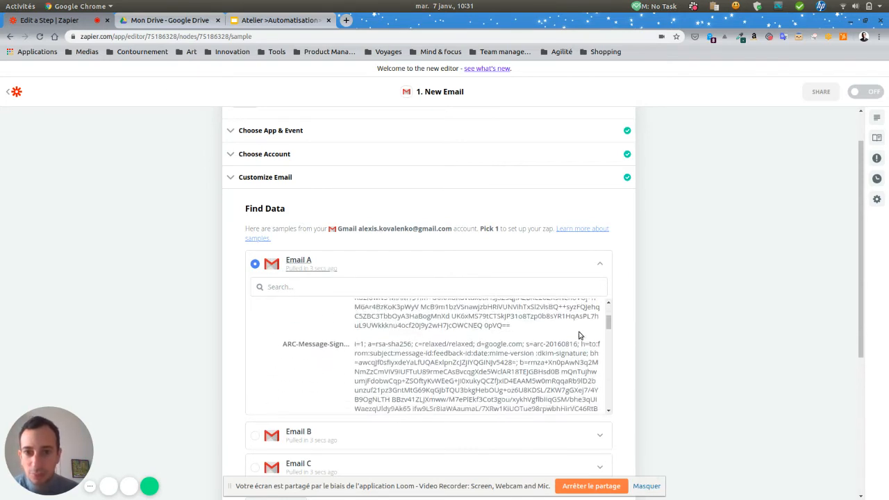
left_click(585, 264)
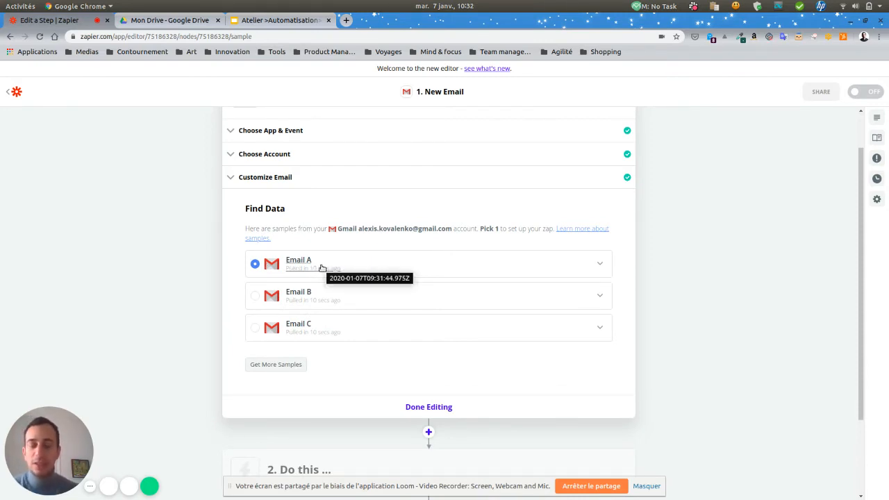
- Keep Email A as the sample and finish editing the Gmail trigger
scroll(560, 405, "down", 2)
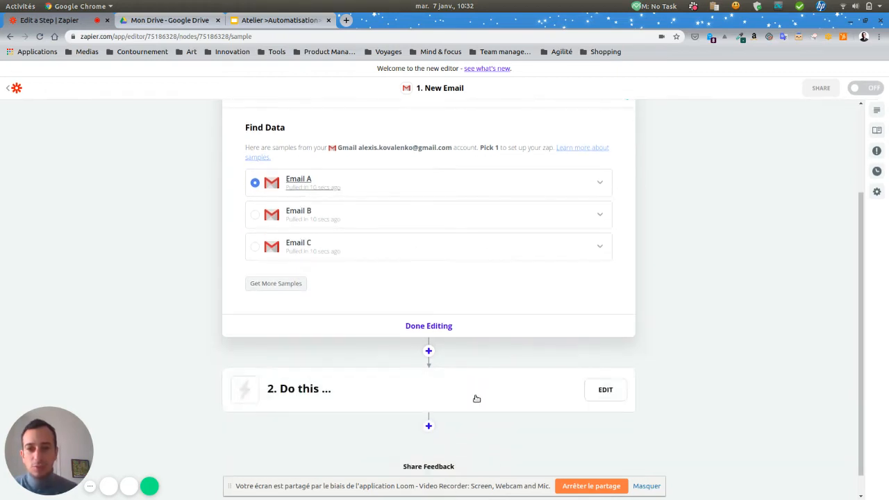
scroll(637, 360, "up", 1)
scroll(637, 361, "up", 2)
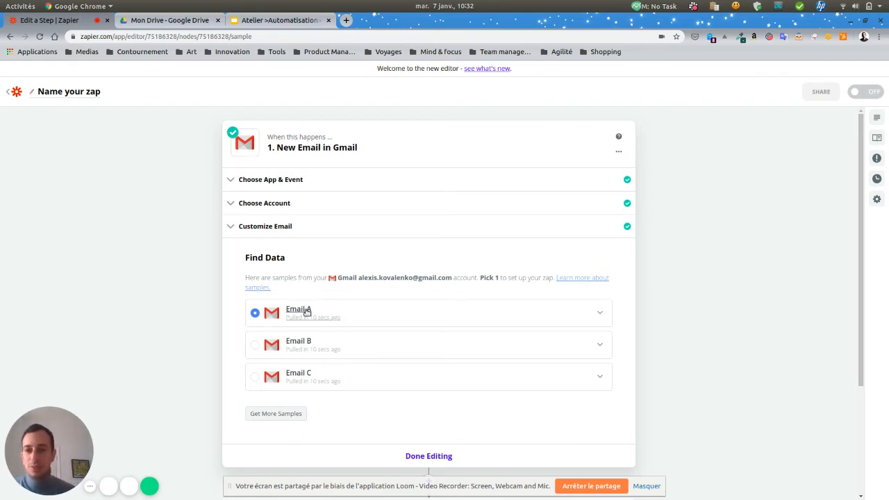
left_click(439, 458)
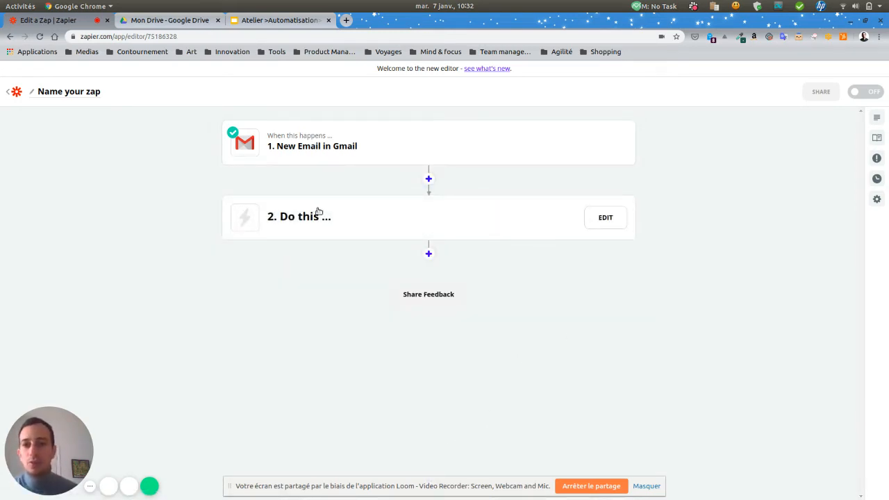
- Set up the Zap's second step with Google Drive as its app and Upload File as its action event
left_click(396, 222)
scroll(753, 291, "down", 2)
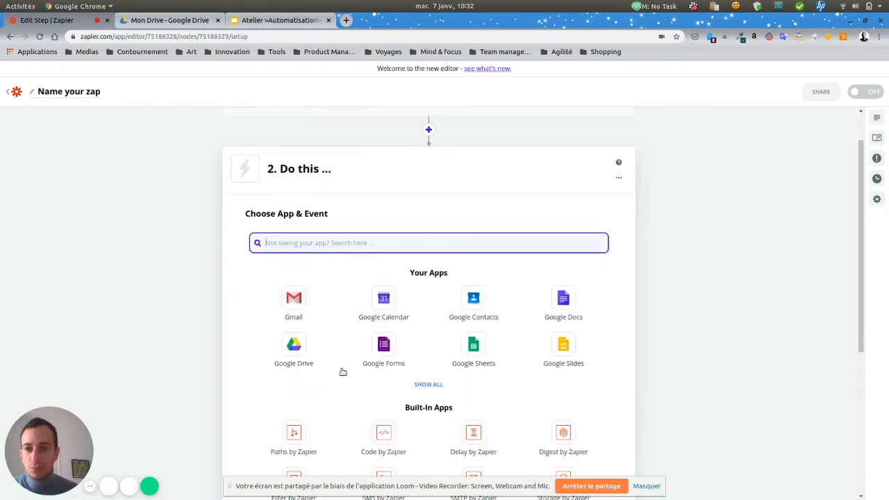
left_click(294, 350)
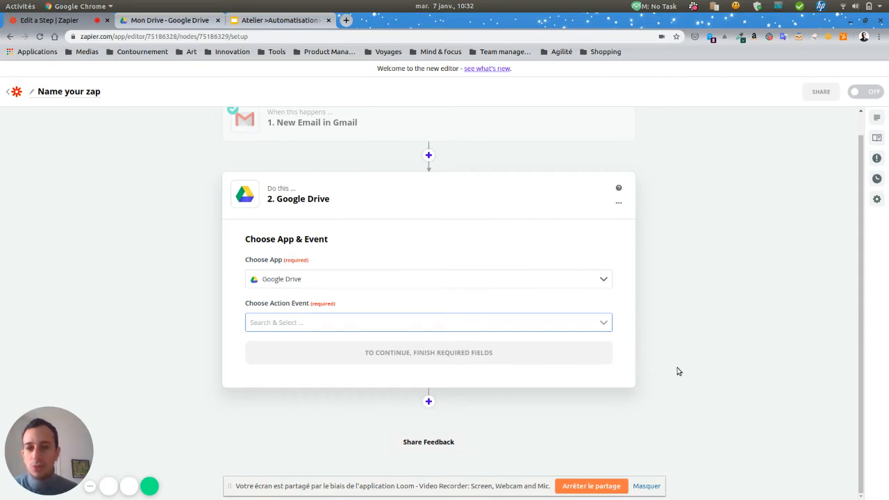
left_click(513, 324)
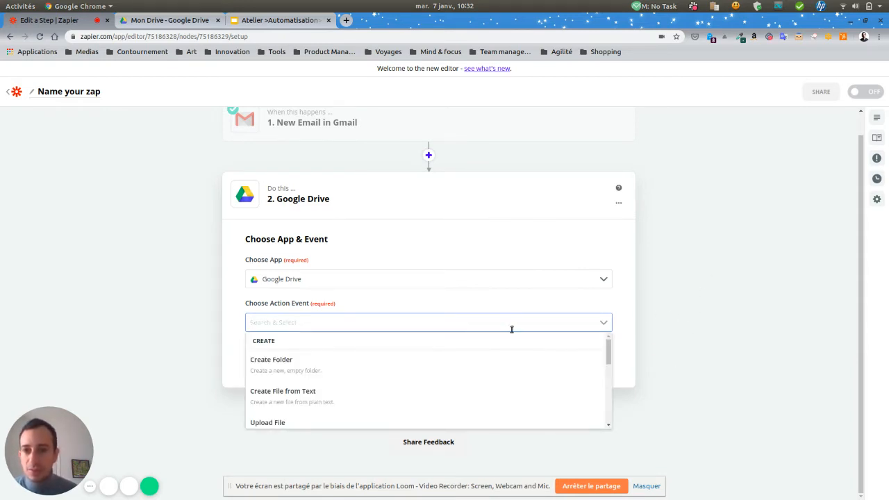
scroll(550, 364, "down", 2)
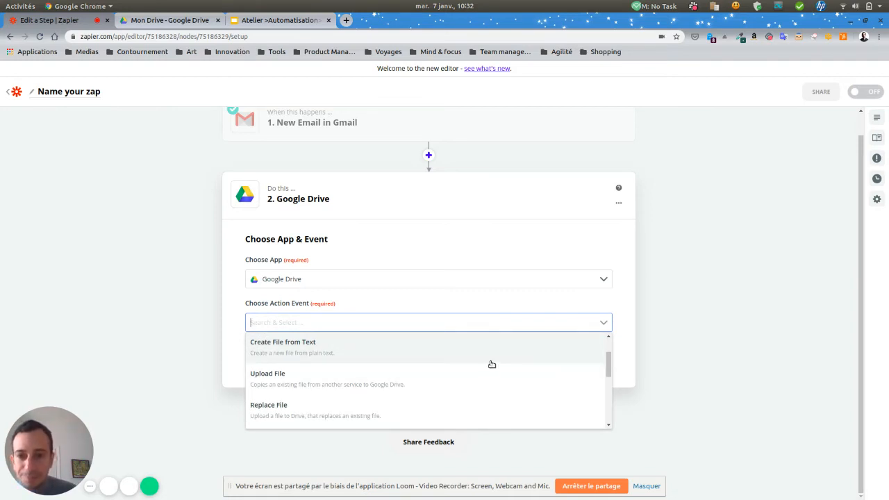
left_click(381, 389)
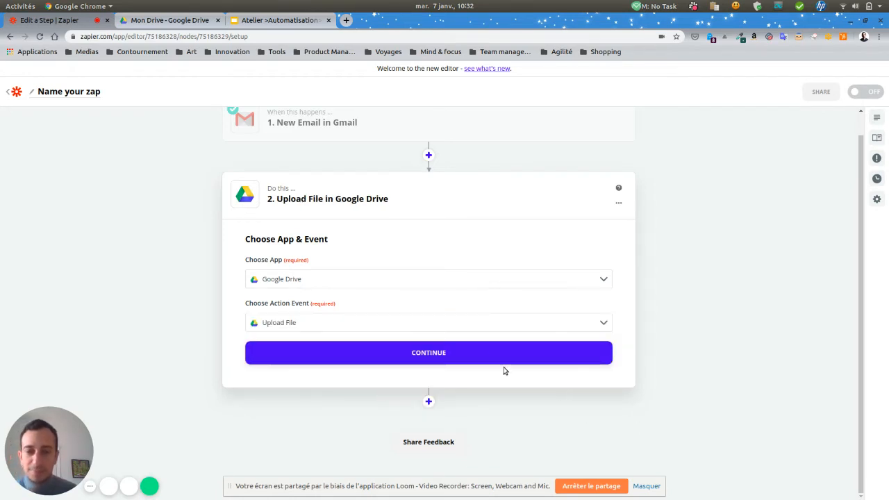
left_click(466, 360)
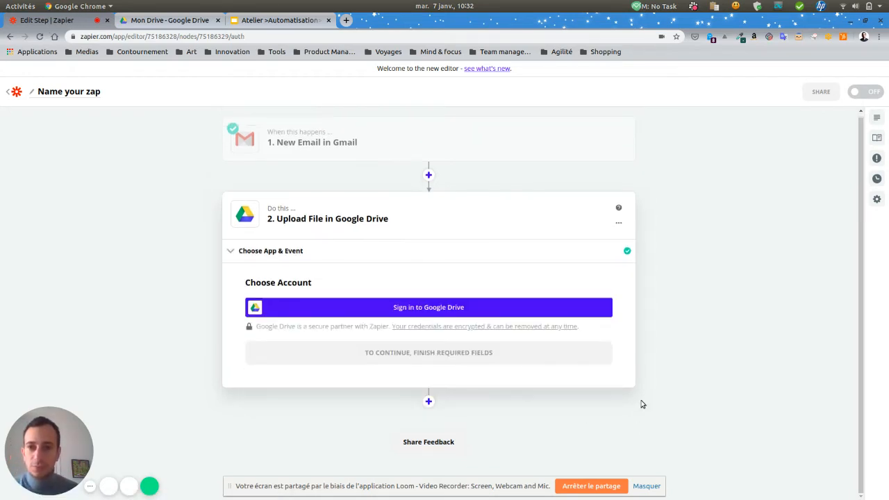
- Connect the first listed Google account to the Google Drive action, authorize Zapier's access and continue with that account
left_click(415, 307)
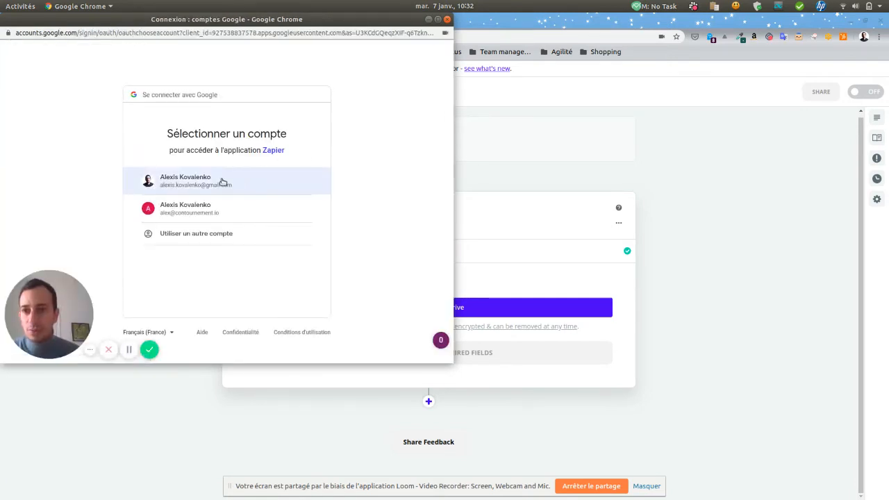
left_click(223, 181)
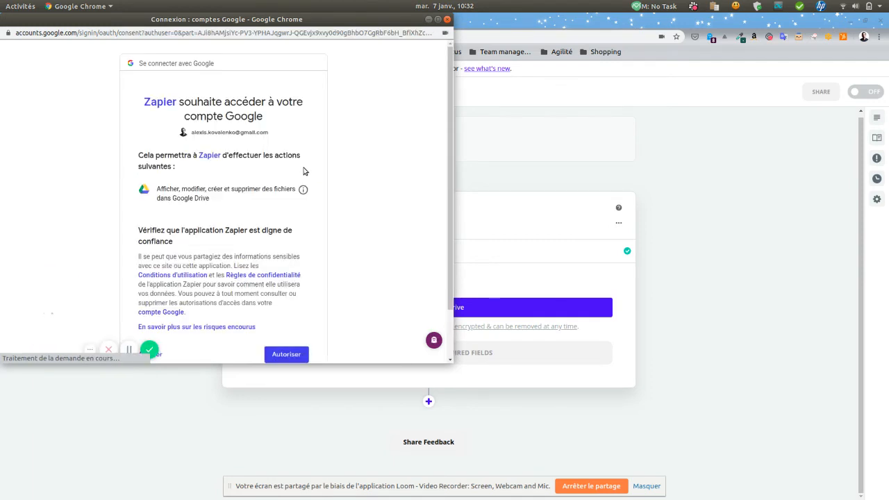
scroll(303, 208, "down", 2)
left_click(303, 300)
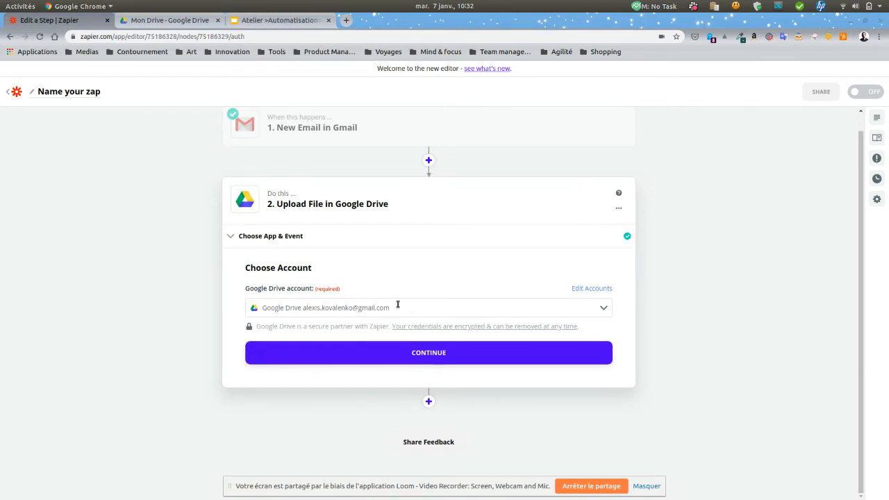
left_click(379, 353)
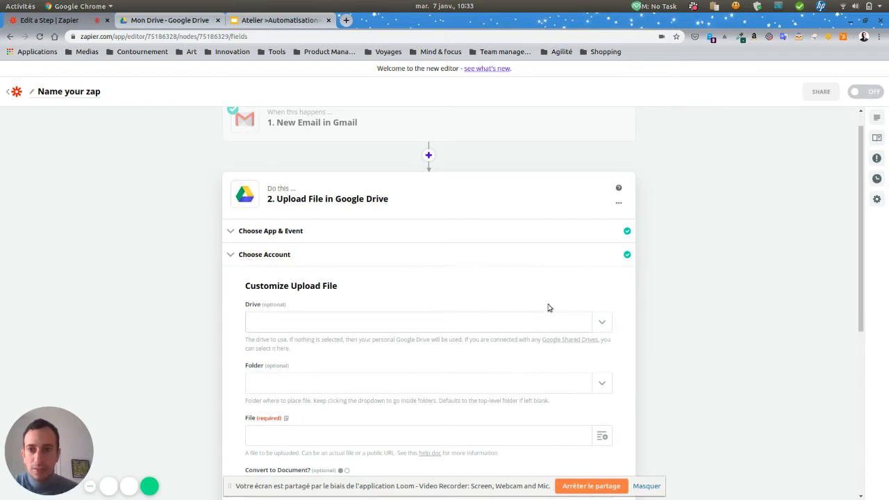
- Set the Upload File action's Drive to My Google Drive
scroll(556, 286, "down", 1)
left_click(600, 298)
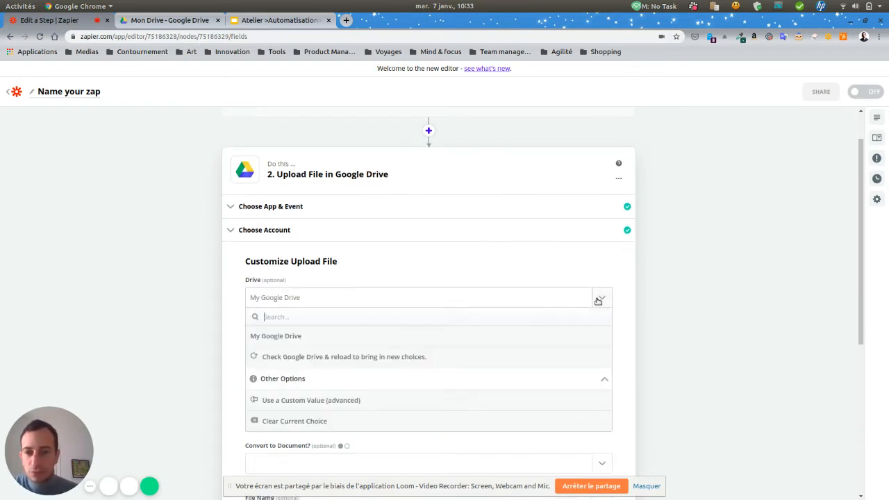
left_click(603, 298)
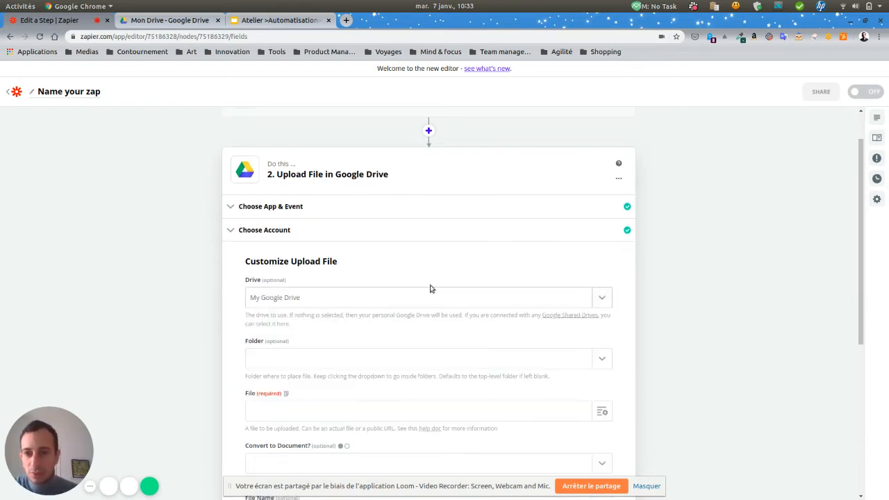
scroll(429, 287, "down", 2)
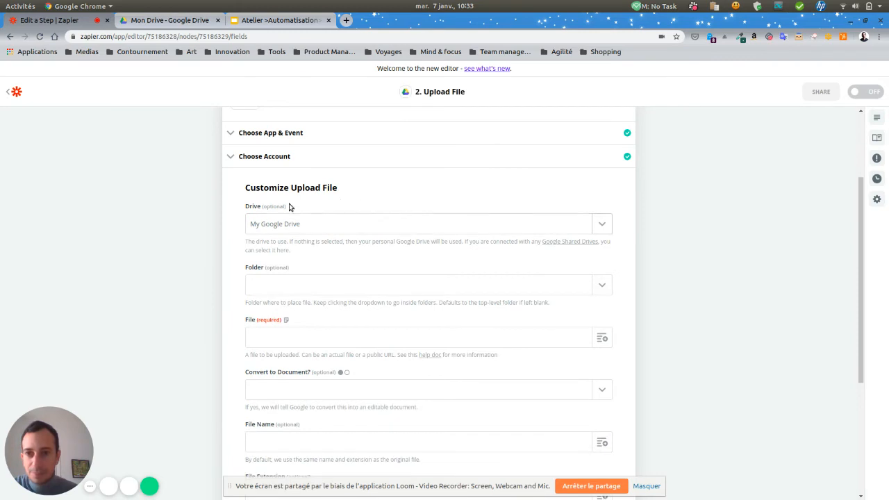
left_click(601, 230)
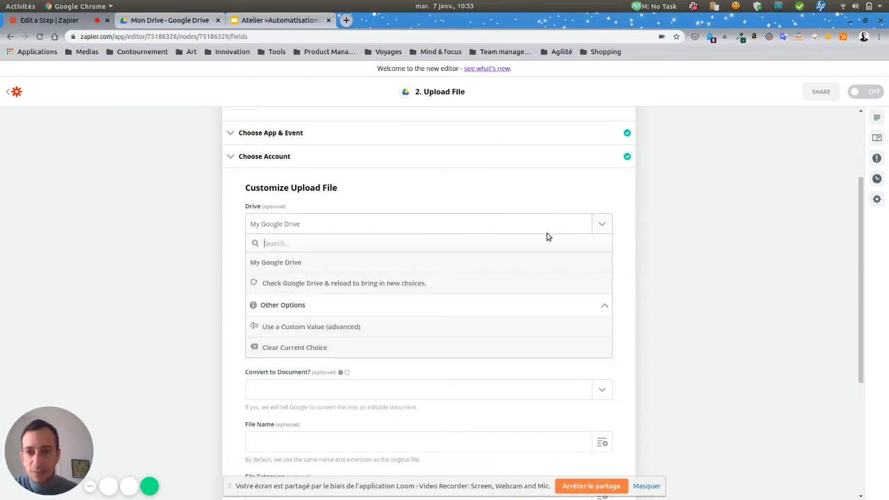
left_click(309, 265)
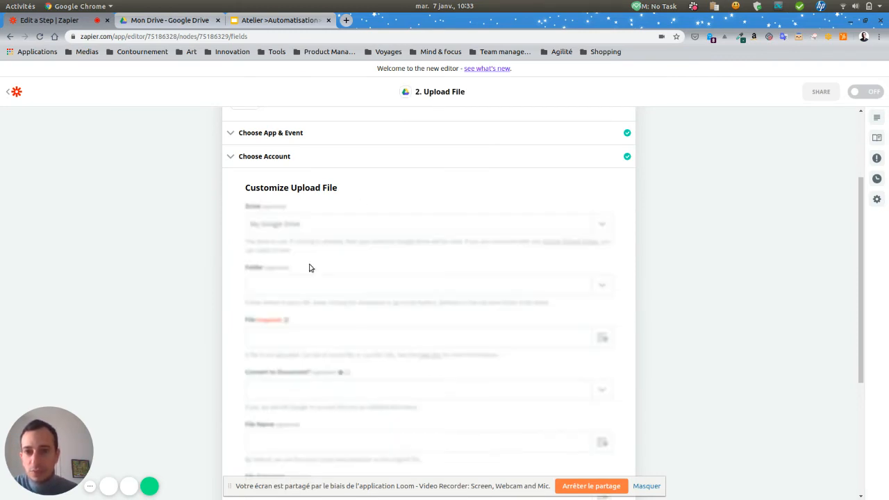
- Set the Upload File action's destination folder to Tests
left_click(608, 288)
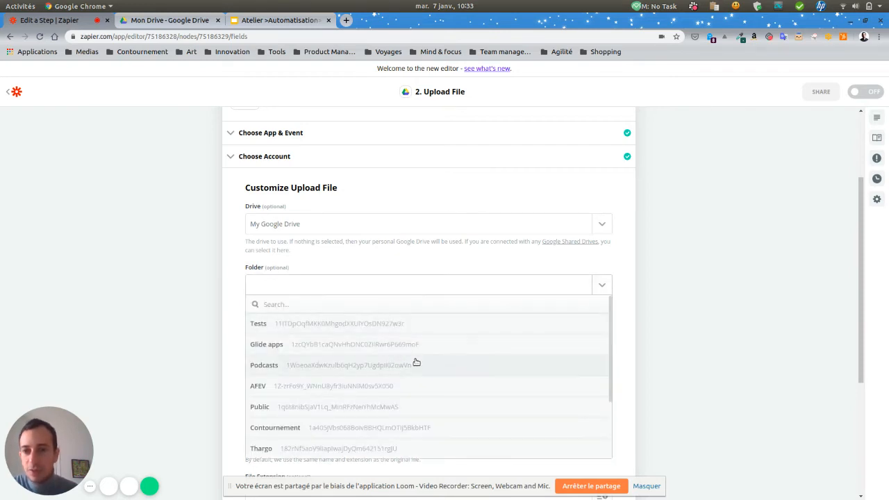
left_click(292, 327)
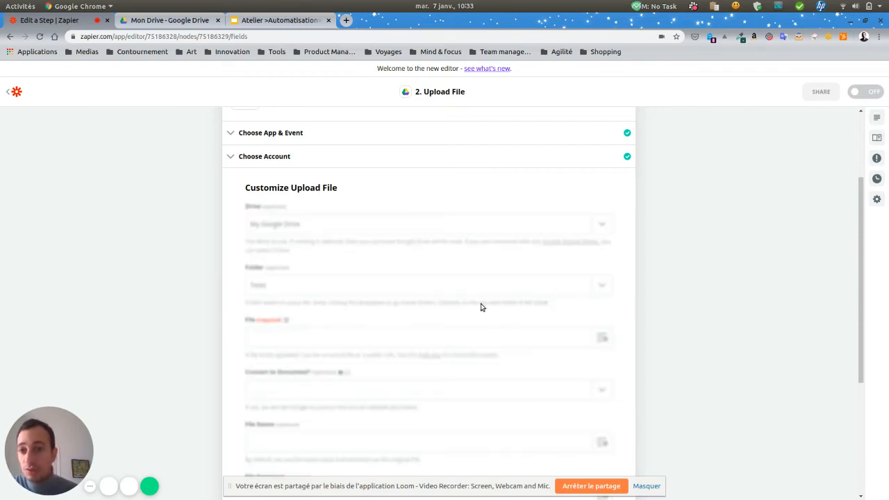
scroll(740, 305, "down", 2)
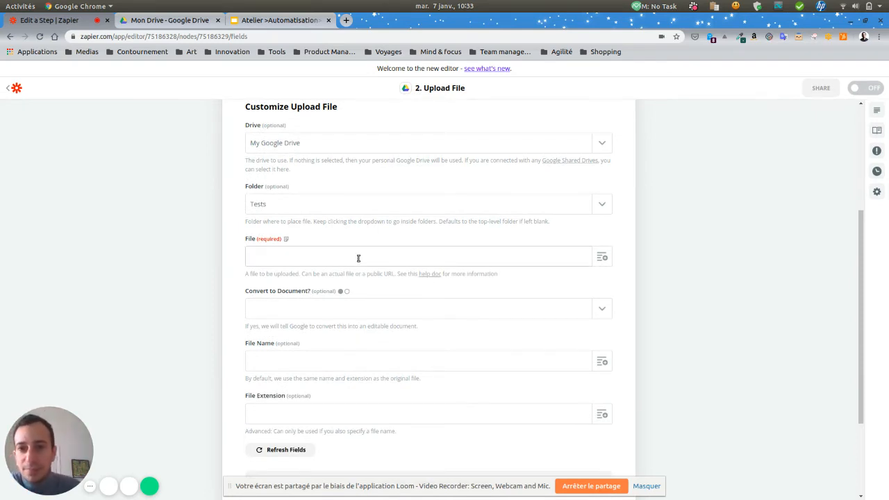
- Set the Upload File action's File to the Message URL field from the new Gmail email
left_click(603, 258)
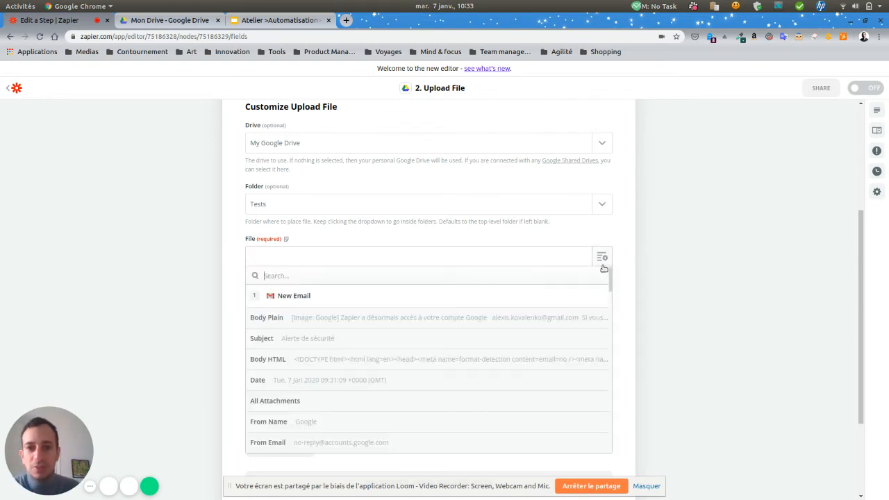
left_click(705, 248)
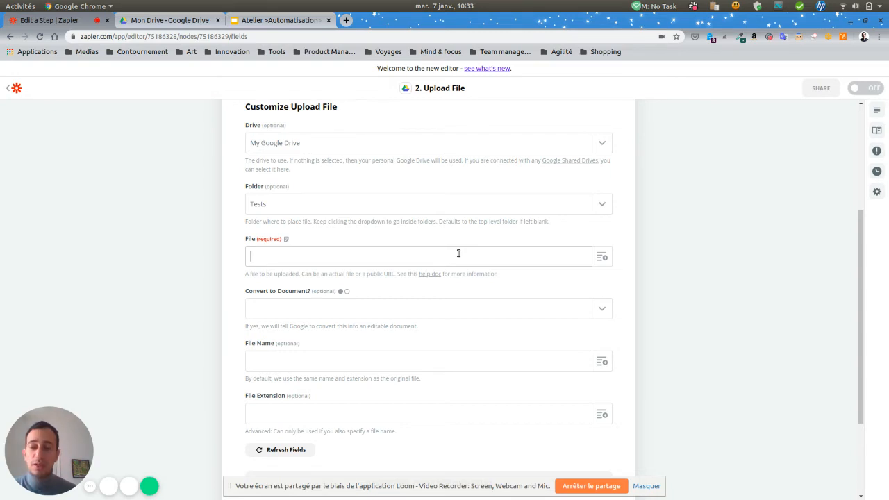
left_click(570, 258)
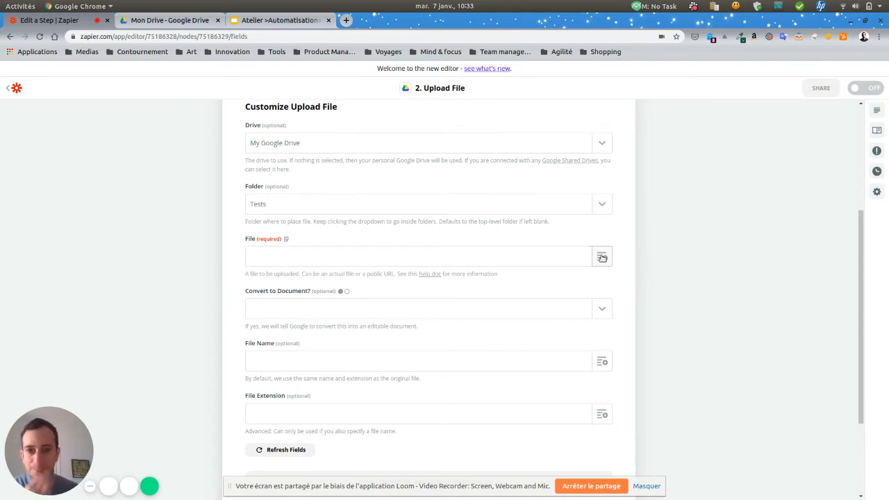
left_click(602, 257)
scroll(493, 318, "down", 5)
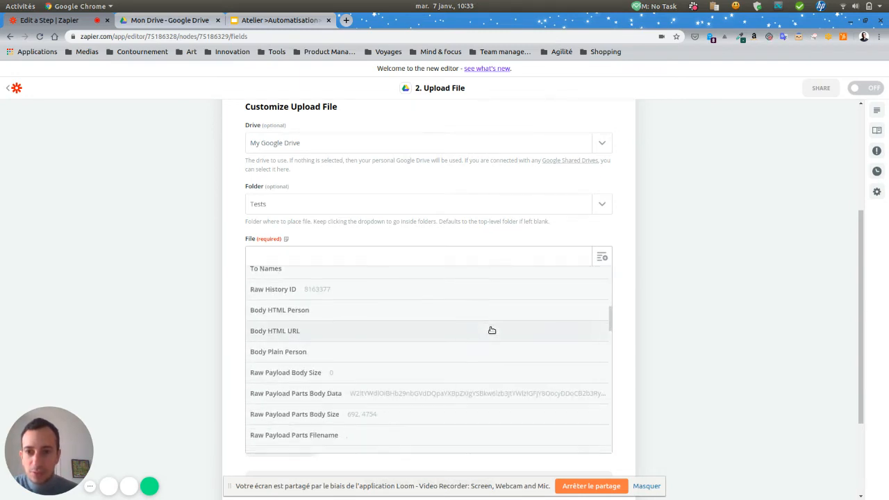
scroll(493, 333, "down", 8)
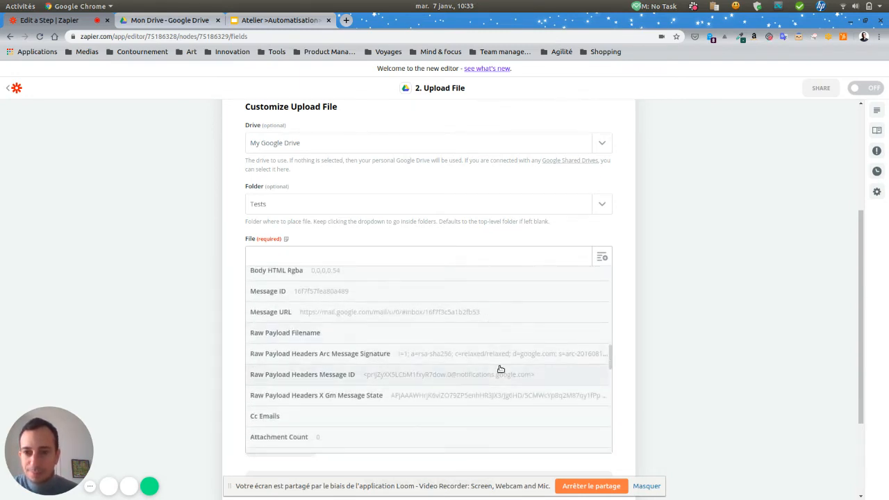
scroll(493, 371, "down", 3)
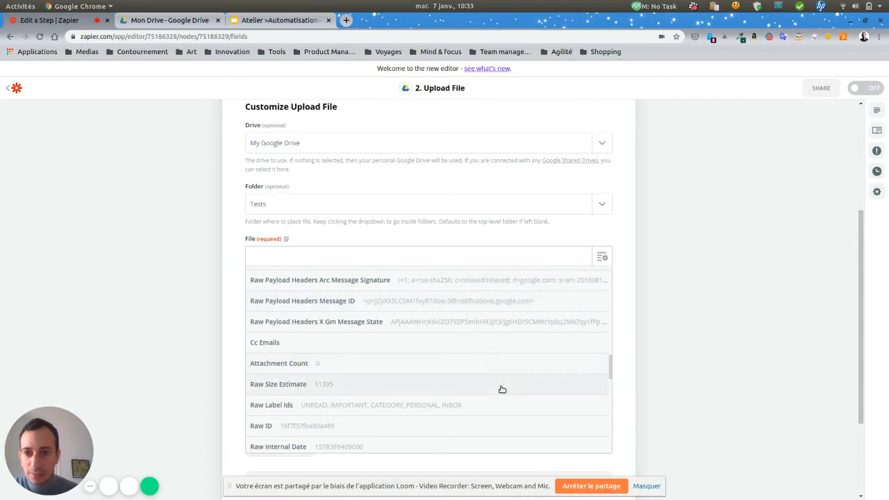
scroll(498, 390, "down", 2)
scroll(328, 381, "down", 5)
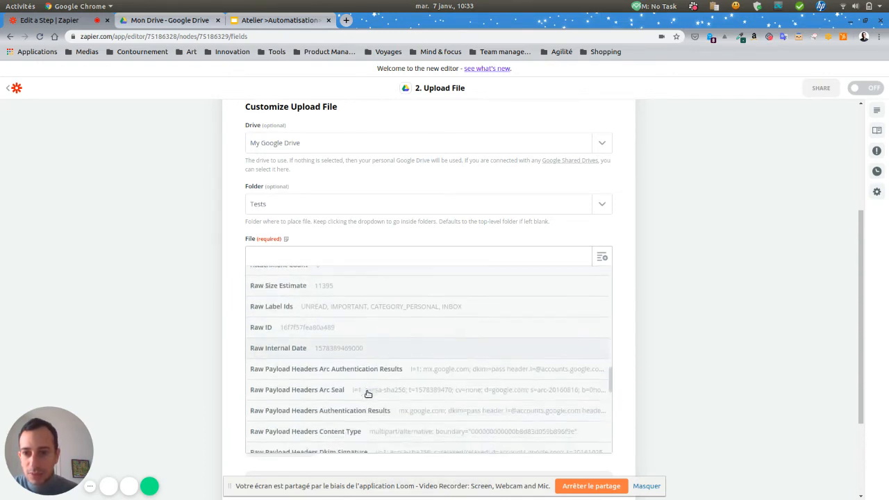
scroll(399, 397, "down", 10)
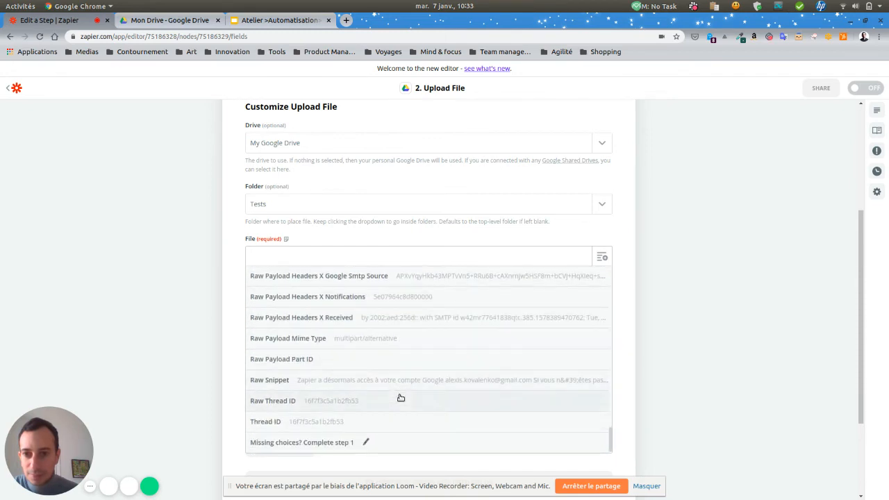
scroll(402, 390, "up", 10)
scroll(403, 386, "up", 3)
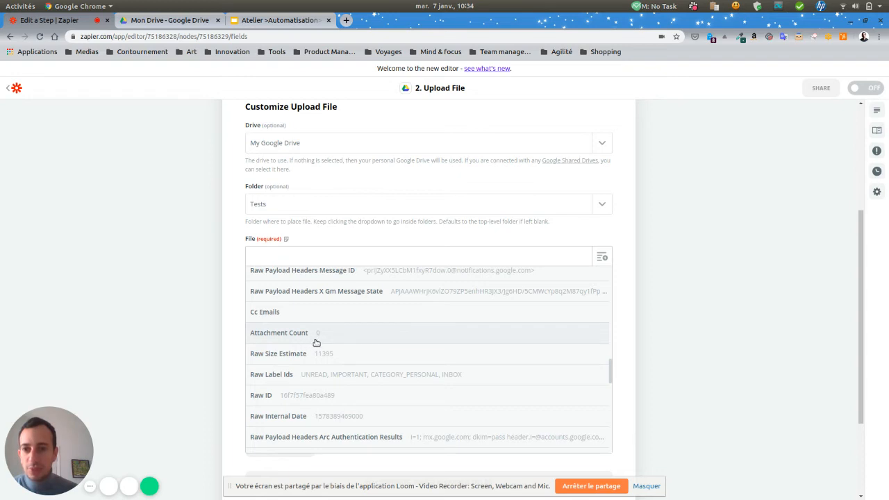
scroll(496, 372, "up", 4)
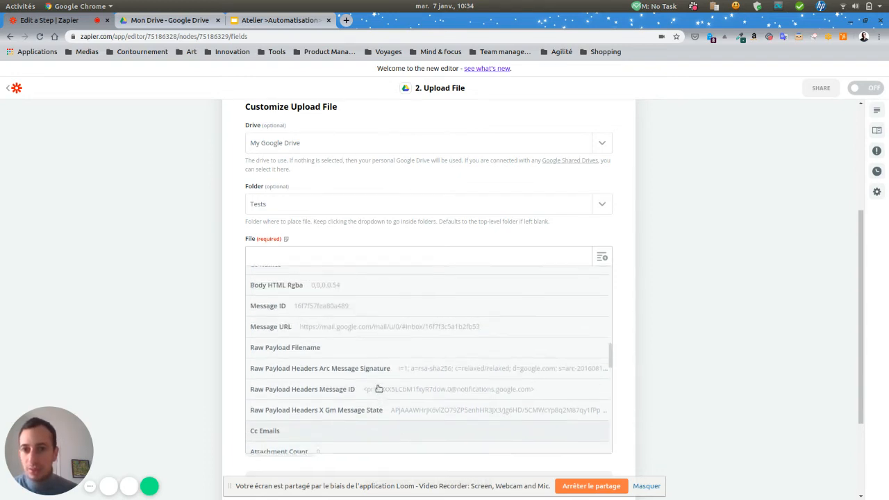
scroll(403, 387, "down", 2)
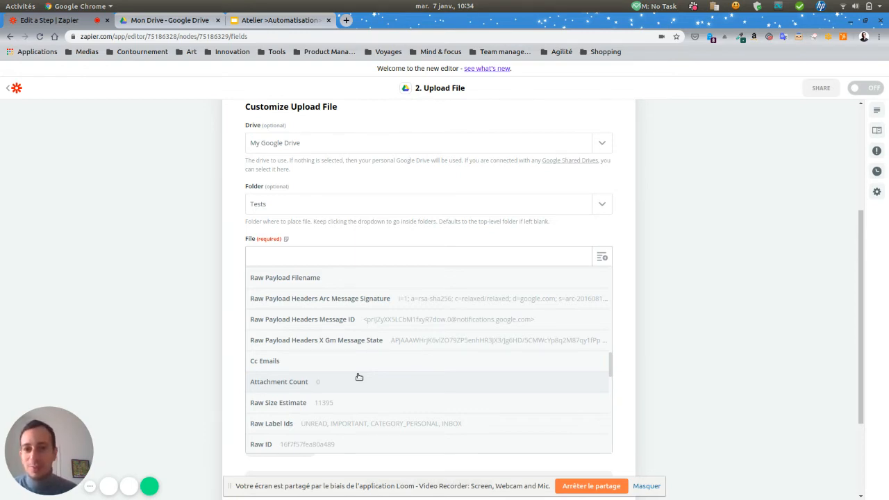
scroll(359, 377, "up", 3)
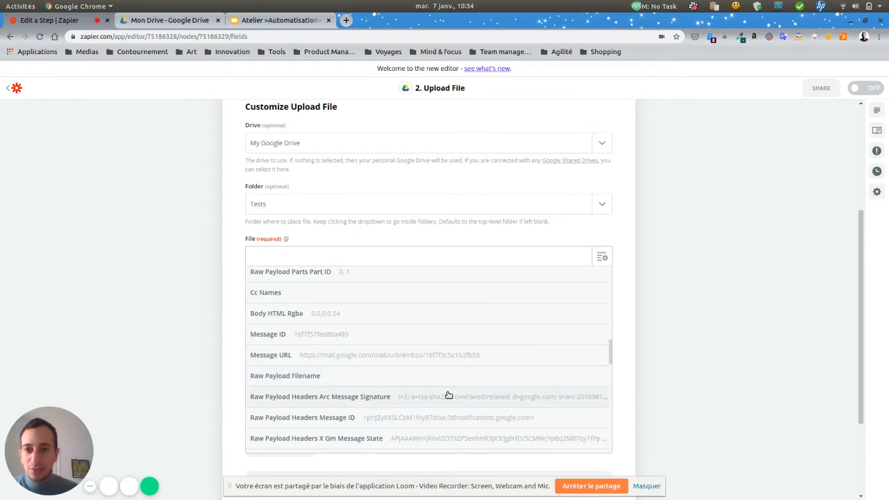
scroll(444, 389, "down", 1)
scroll(434, 375, "down", 1)
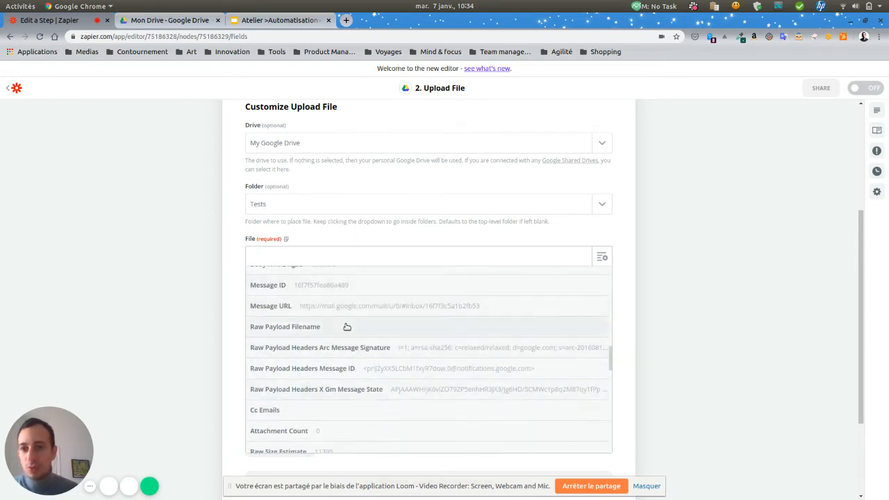
left_click(313, 309)
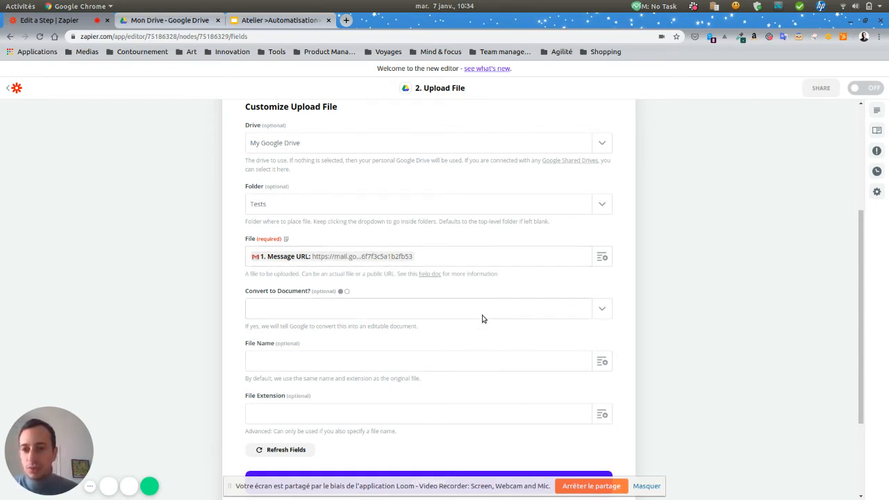
- Examine the choices offered for the Upload File action's Convert to Document option
scroll(472, 326, "down", 1)
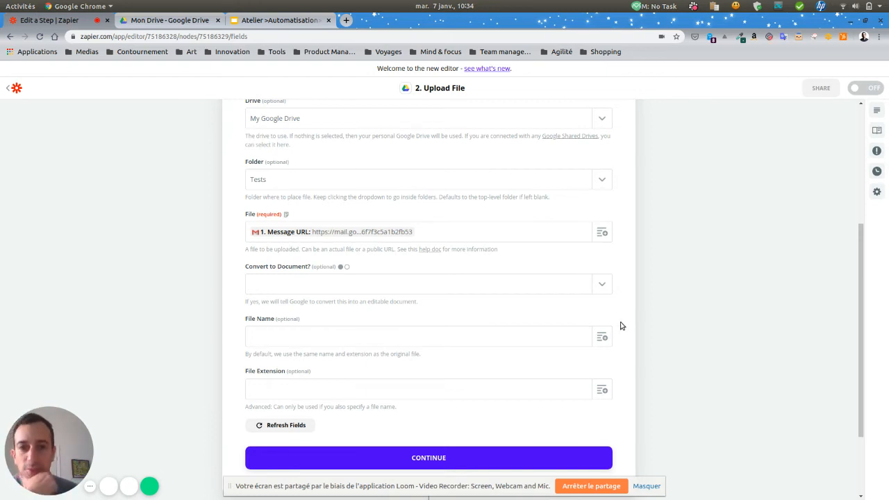
scroll(546, 271, "down", 1)
scroll(547, 270, "down", 1)
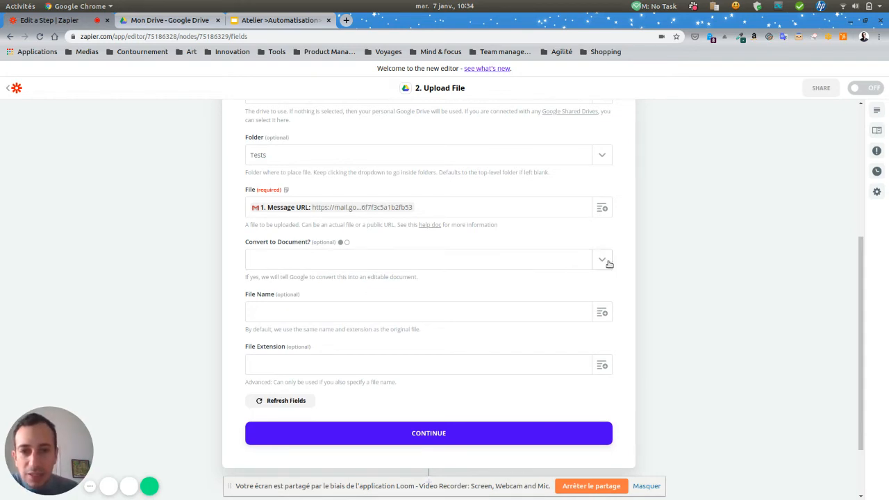
scroll(359, 197, "up", 2)
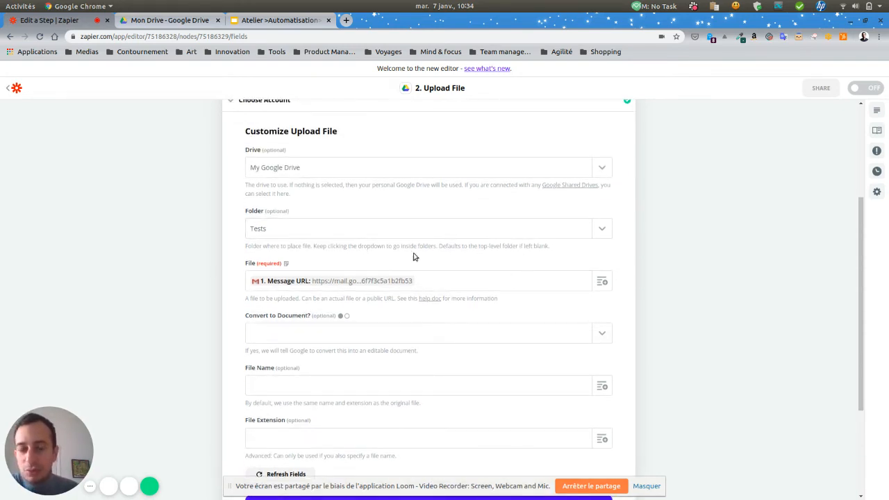
scroll(413, 257, "down", 1)
left_click(603, 285)
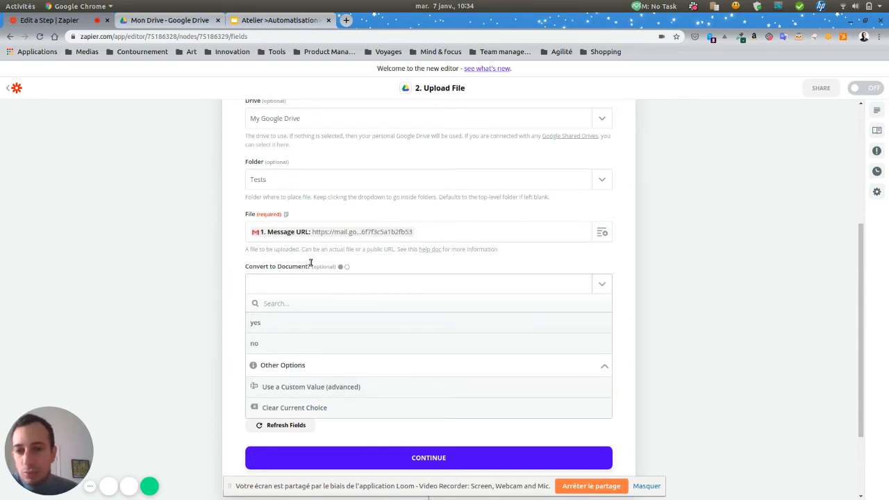
left_click(369, 268)
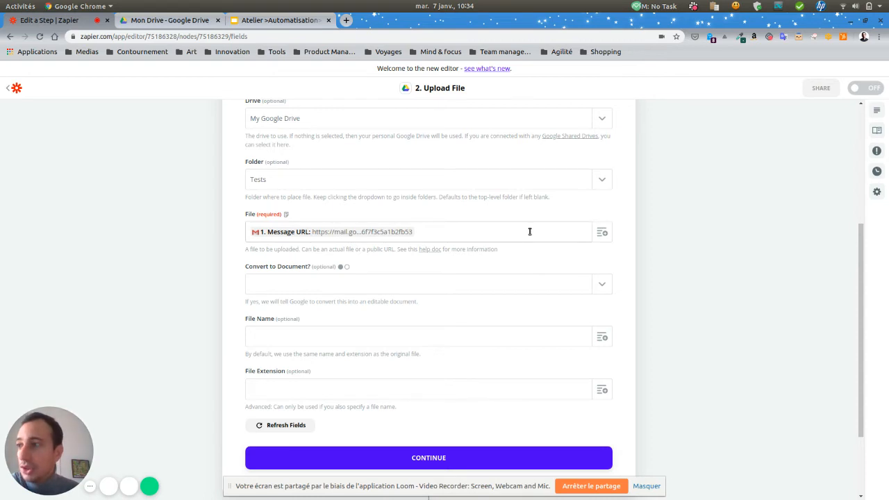
- Set the uploaded file's File Name to the Gmail email's Subject field followed by .pdf
scroll(752, 257, "down", 3)
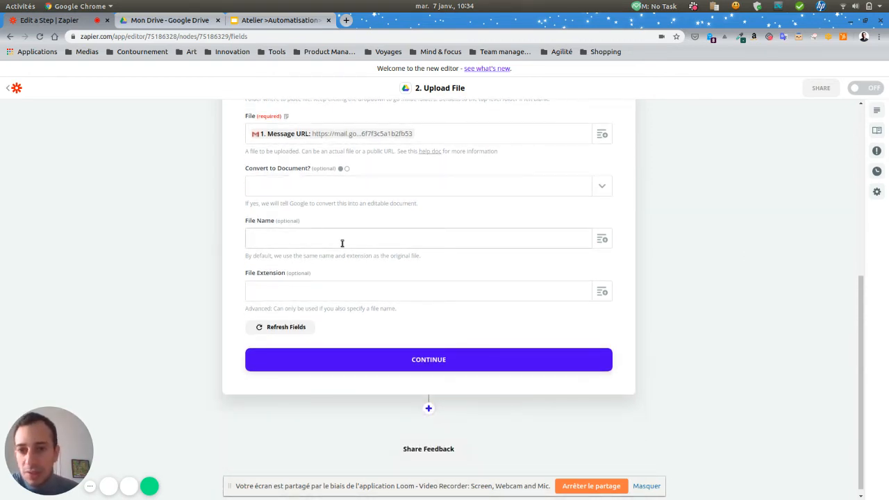
left_click(606, 240)
scroll(586, 349, "down", 1)
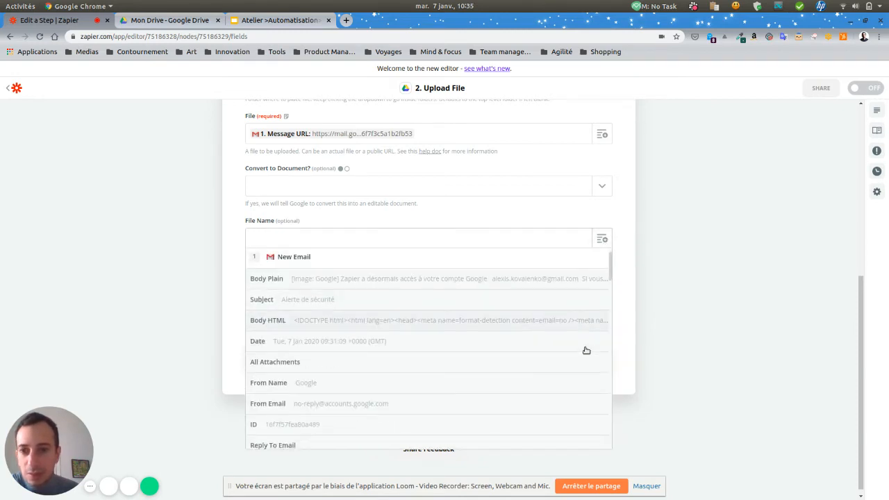
left_click(308, 296)
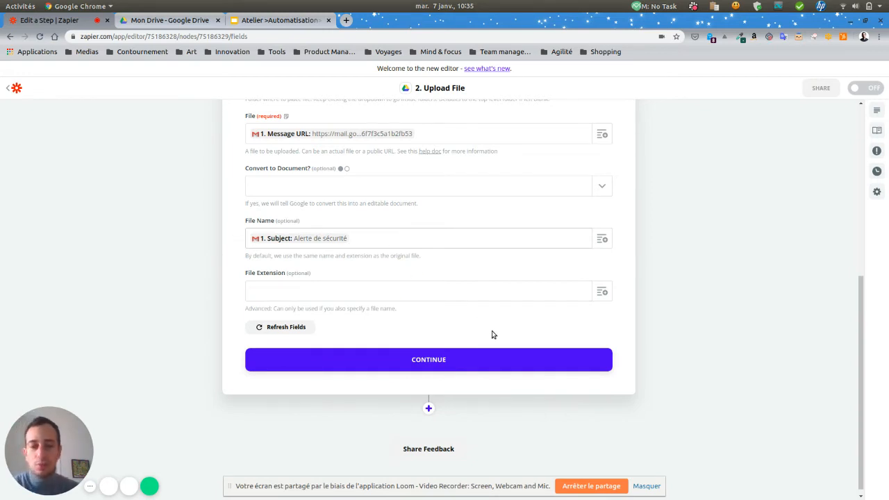
type(".pdf")
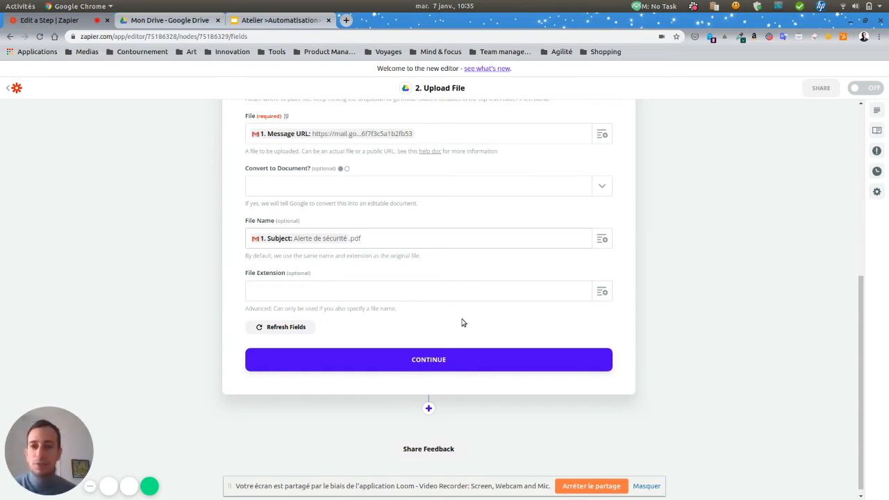
- Remove .pdf from the File Name, set the File Extension to pdf and continue to the test stage
left_click(279, 294)
left_click(393, 237)
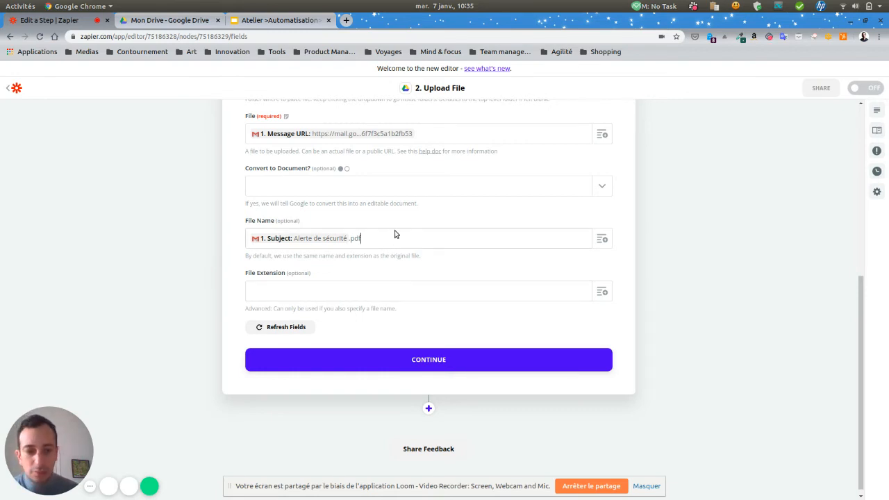
key("BackSpace")
key("BackSpace")
key("BackSpace")
key("BackSpace")
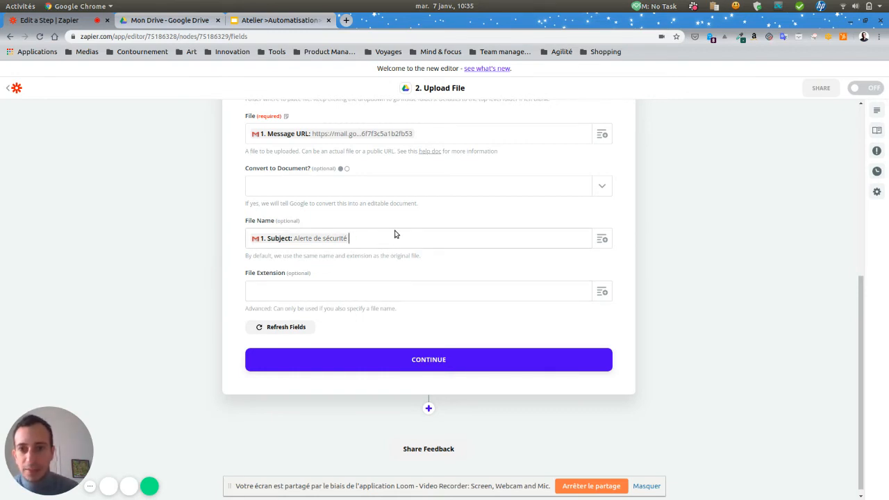
left_click(338, 300)
type("pdf")
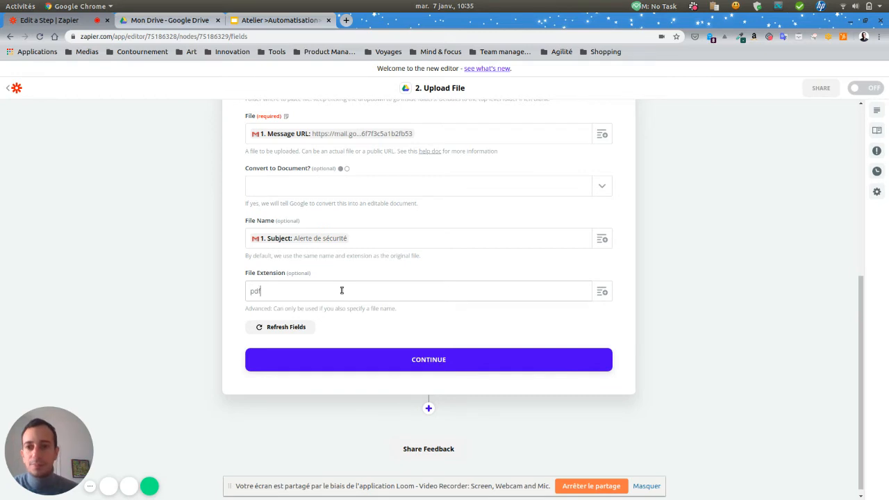
left_click(410, 367)
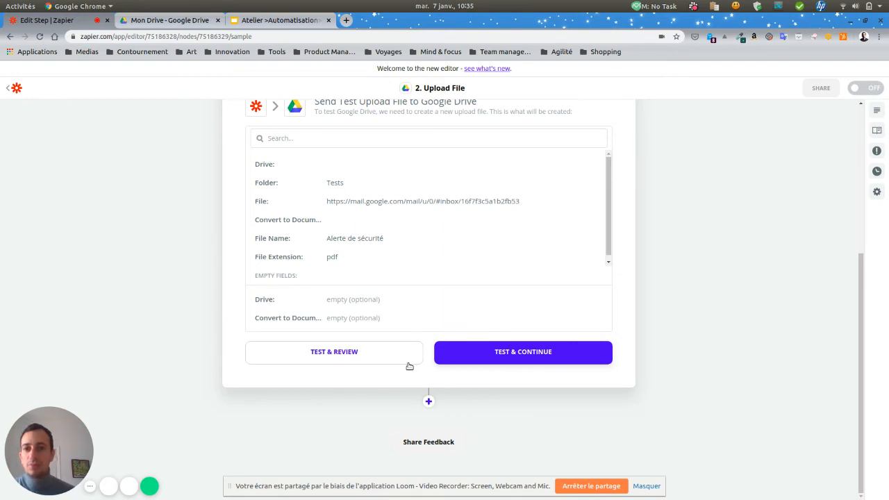
- Skip the Google Drive upload test and turn the Zap on
scroll(424, 276, "up", 2)
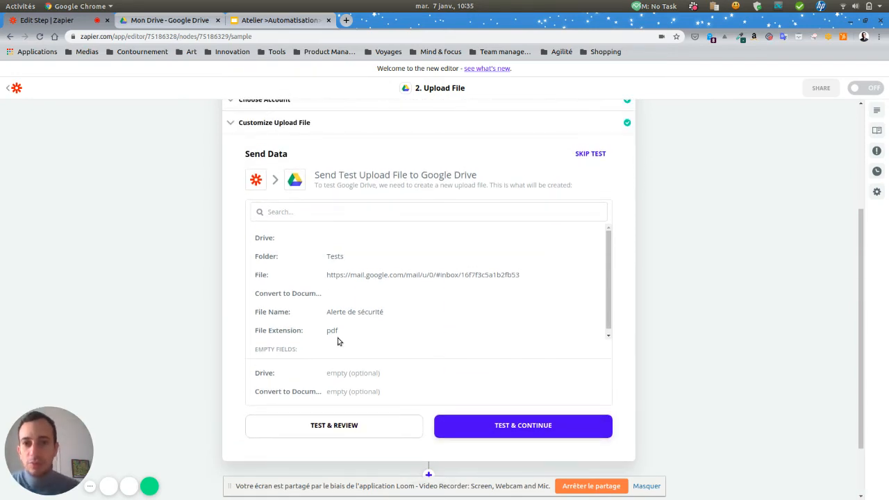
scroll(378, 263, "up", 1)
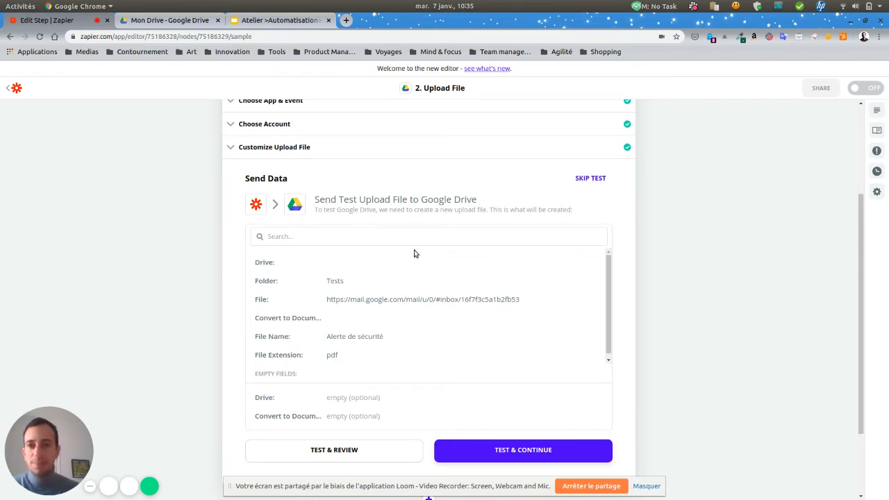
scroll(414, 252, "down", 2)
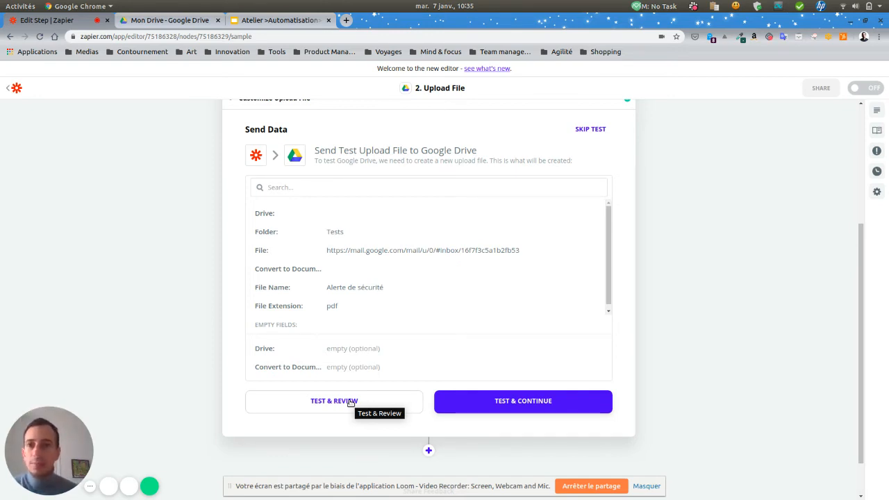
left_click(591, 130)
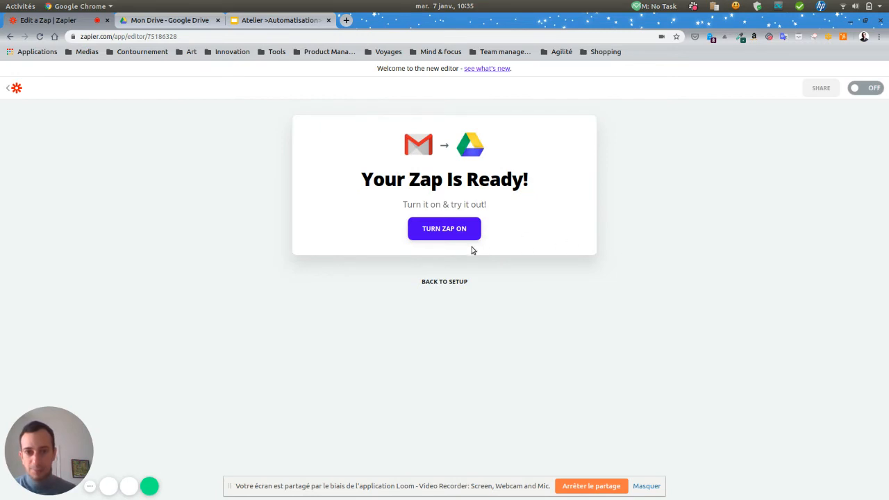
left_click(452, 230)
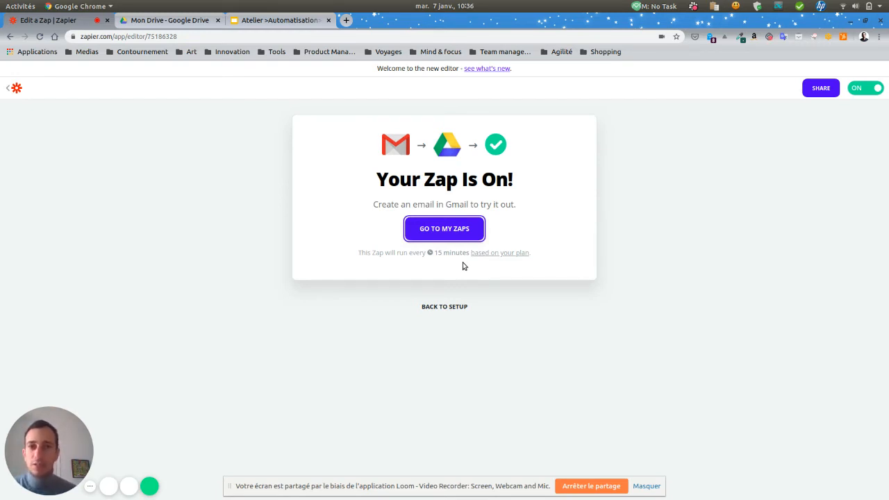
- Rename the new Gmail to Google Drive Zap as email pj auto and return to the Zaps list
left_click(444, 230)
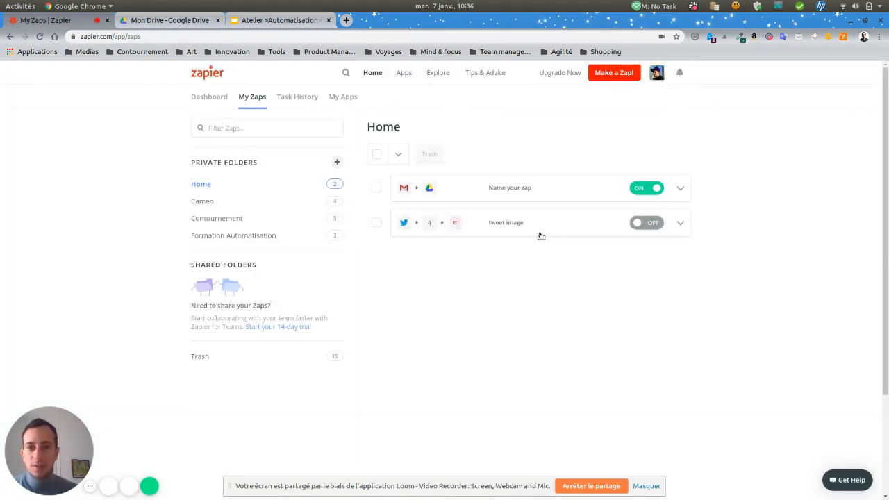
left_click(503, 188)
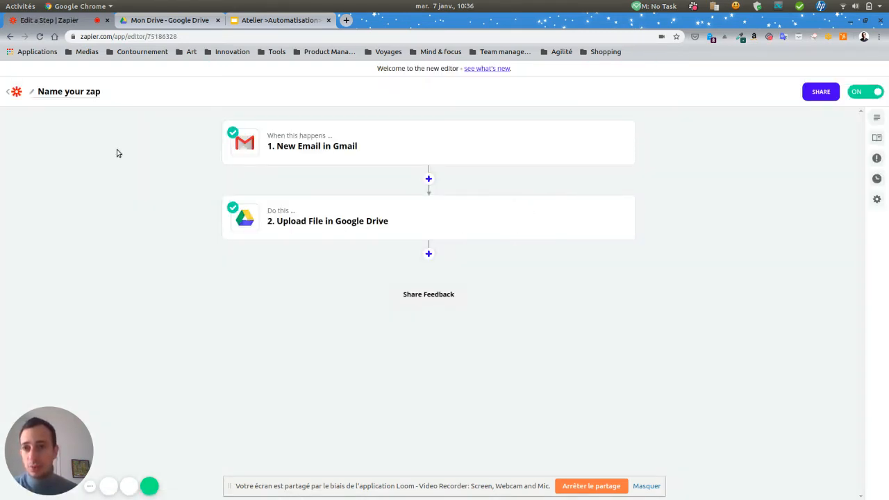
left_click(75, 91)
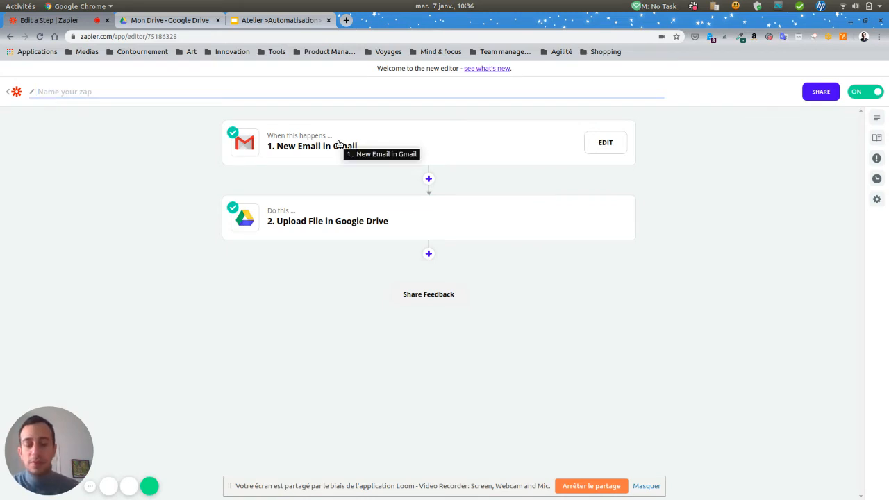
type("email pj")
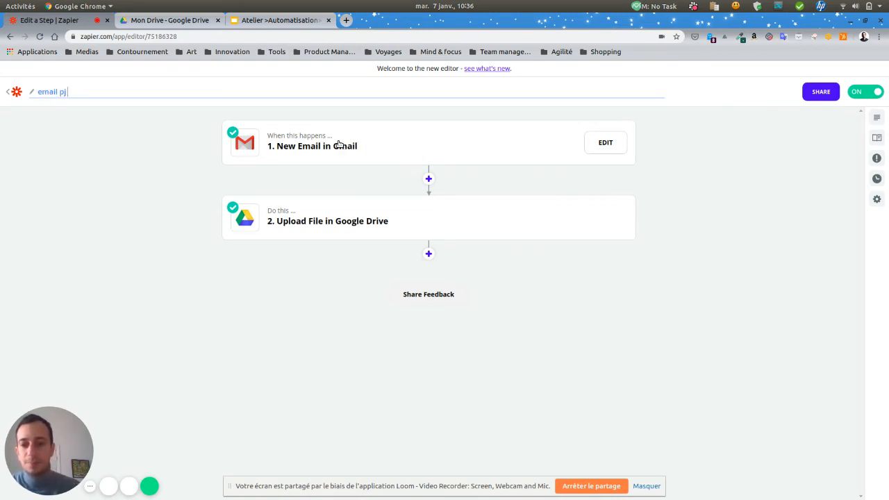
type(" auto")
key("Return")
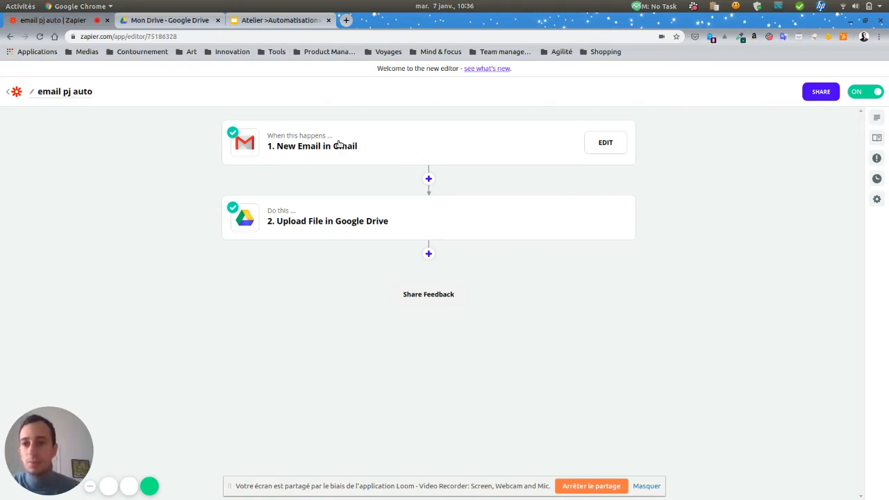
left_click(9, 92)
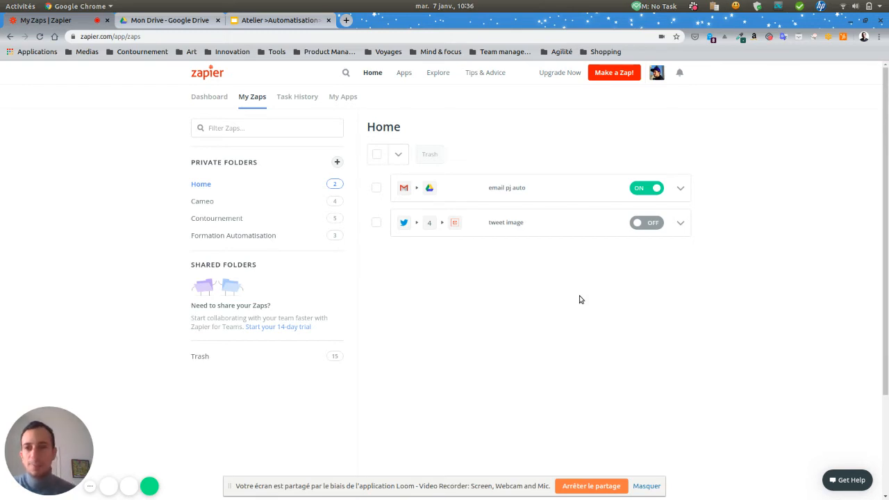
- Examine the sequence of steps in the Contournement folder's Flow Ful stack Zap and return to the folder
left_click(218, 220)
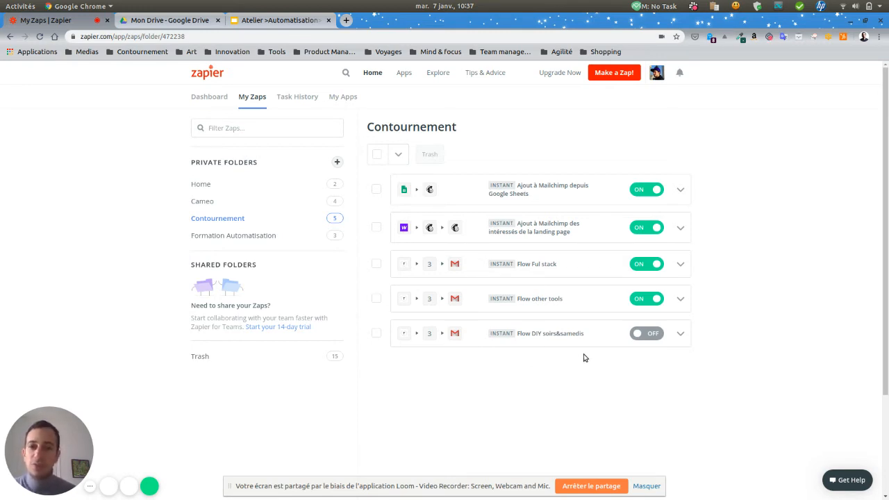
left_click(534, 269)
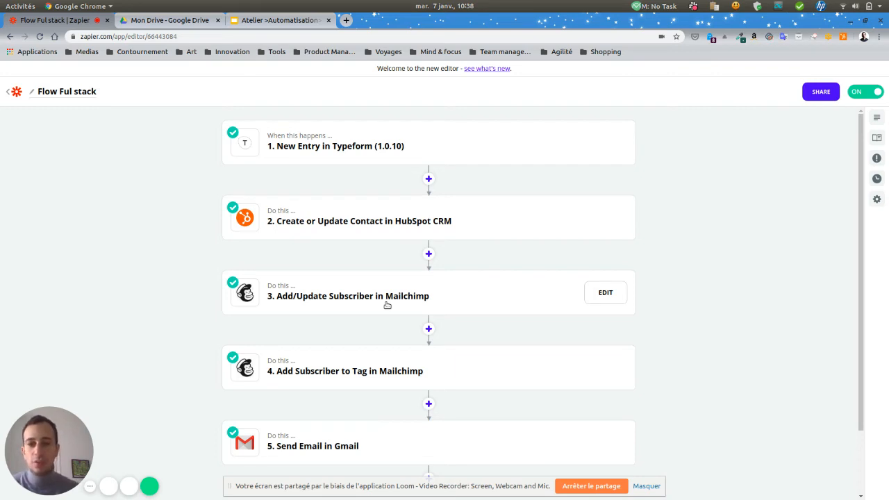
scroll(387, 306, "down", 2)
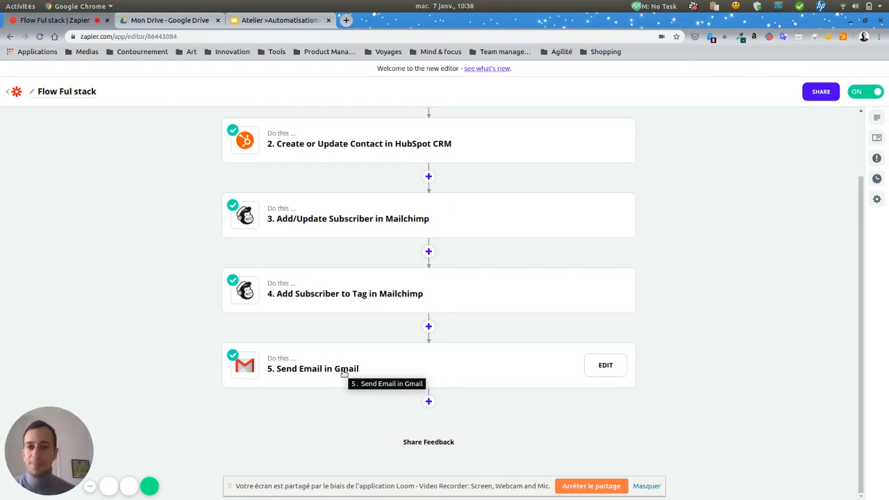
scroll(344, 372, "up", 2)
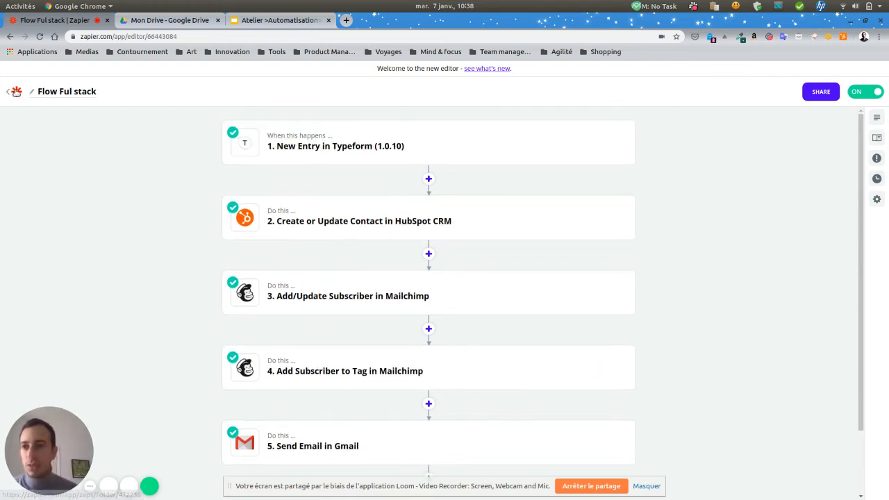
left_click(7, 91)
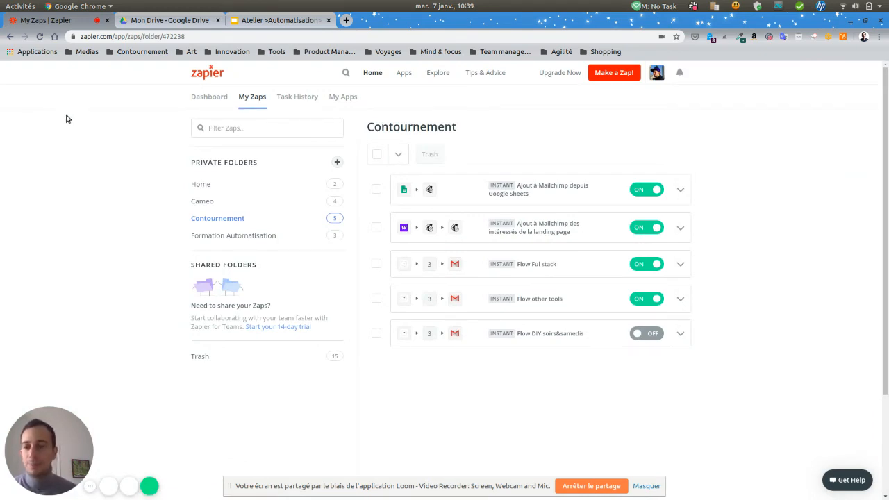
- Examine the Airtable Update Record field setup in the Cameo folder's Upload fichier en réponse Zap and return to the folder
left_click(213, 206)
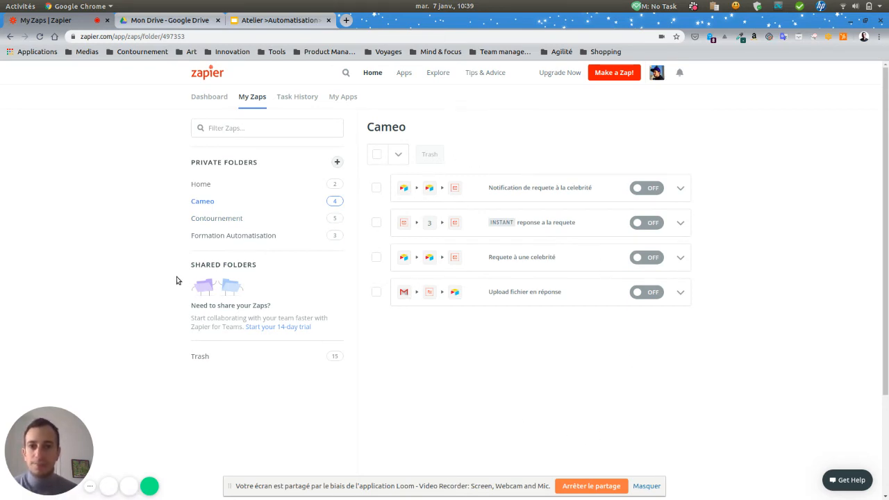
left_click(471, 292)
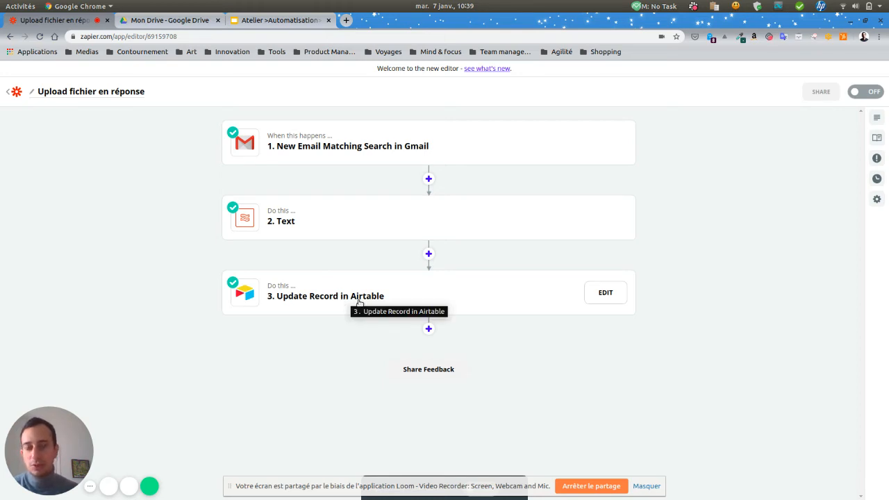
left_click(323, 299)
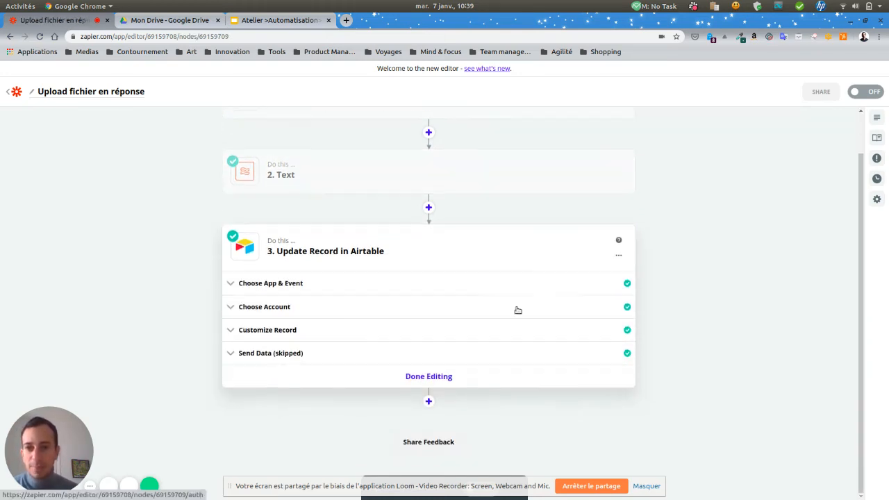
left_click(302, 336)
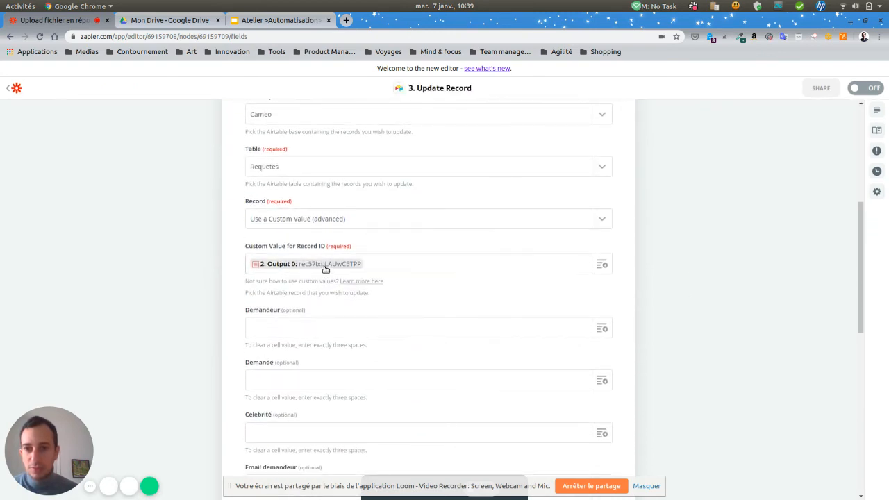
scroll(482, 250, "down", 5)
scroll(483, 252, "down", 3)
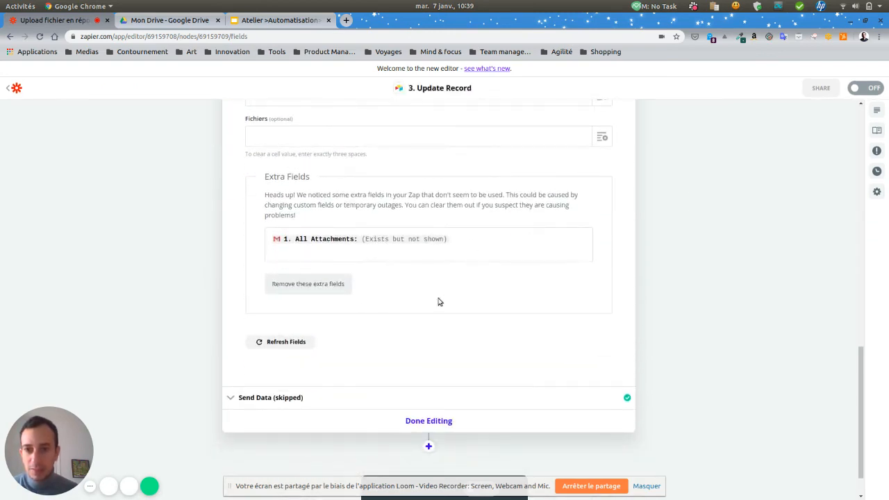
scroll(379, 253, "up", 2)
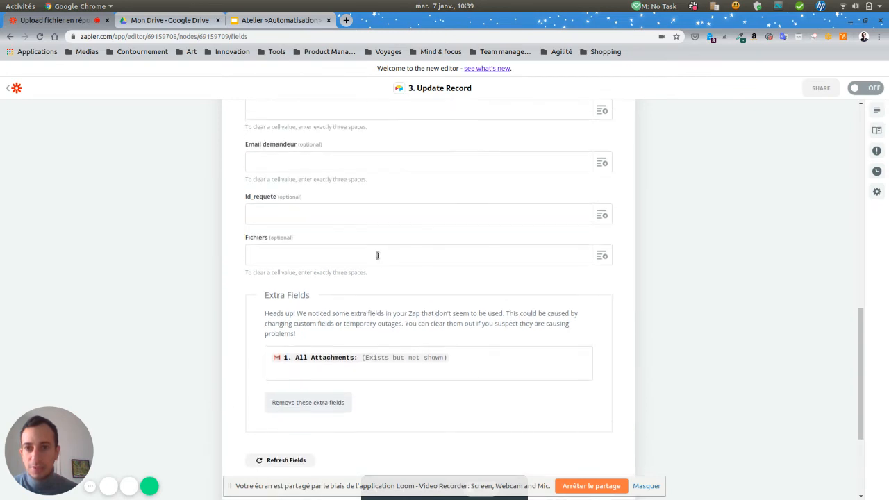
scroll(542, 307, "up", 3)
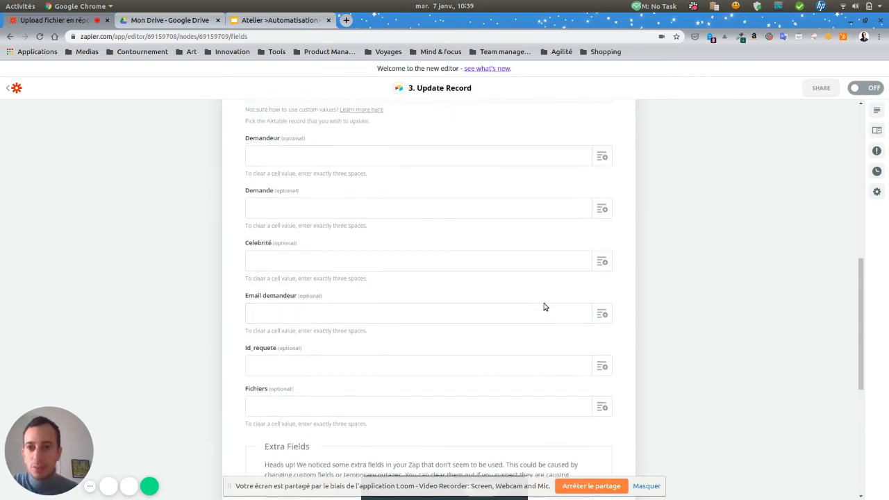
scroll(546, 305, "down", 2)
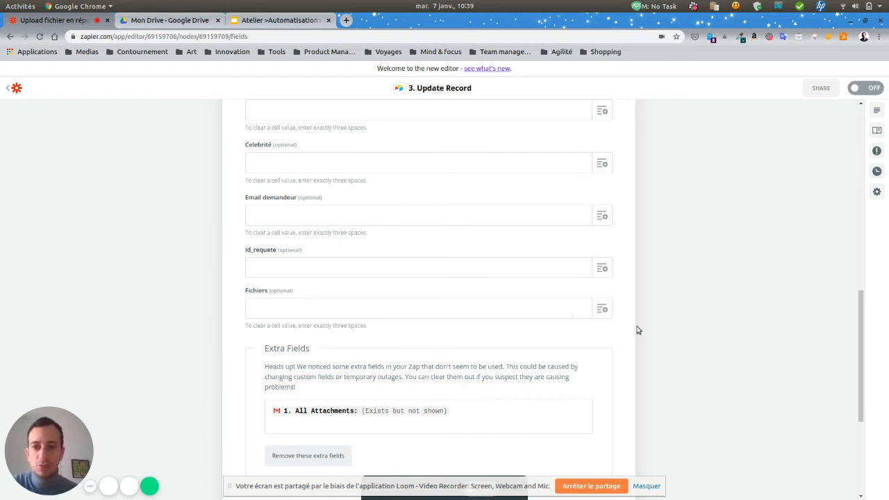
scroll(636, 329, "up", 10)
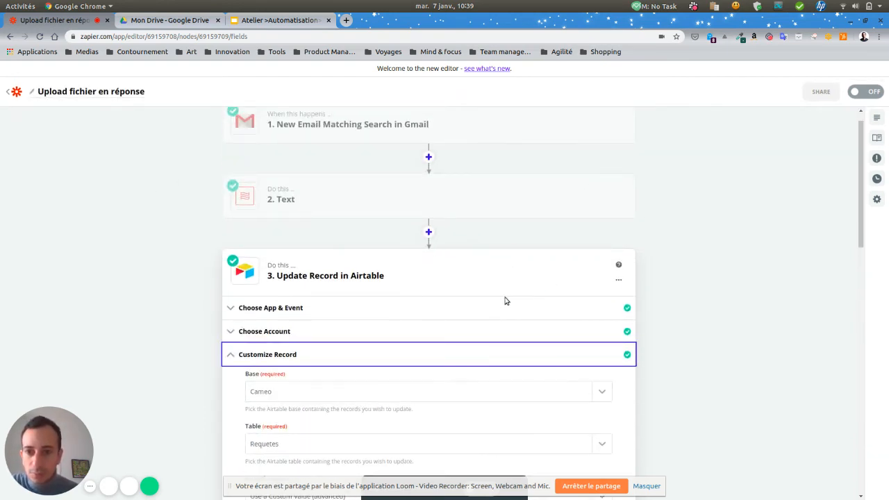
scroll(504, 302, "down", 3)
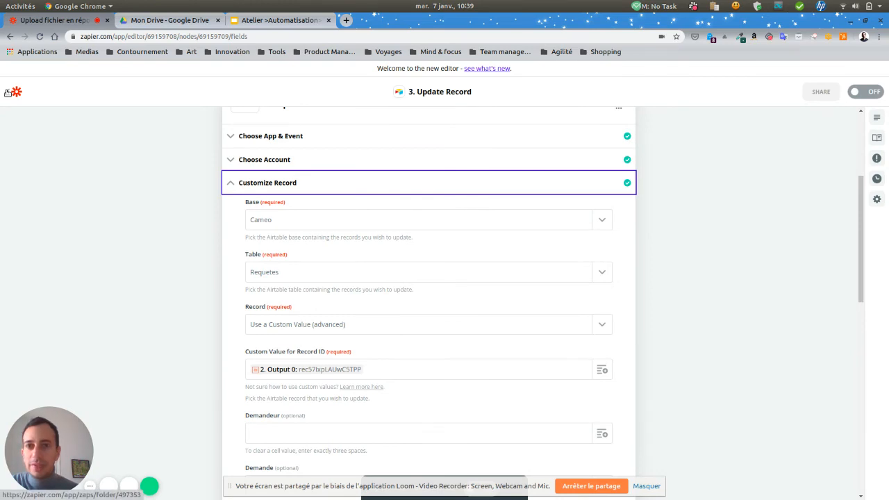
left_click(8, 91)
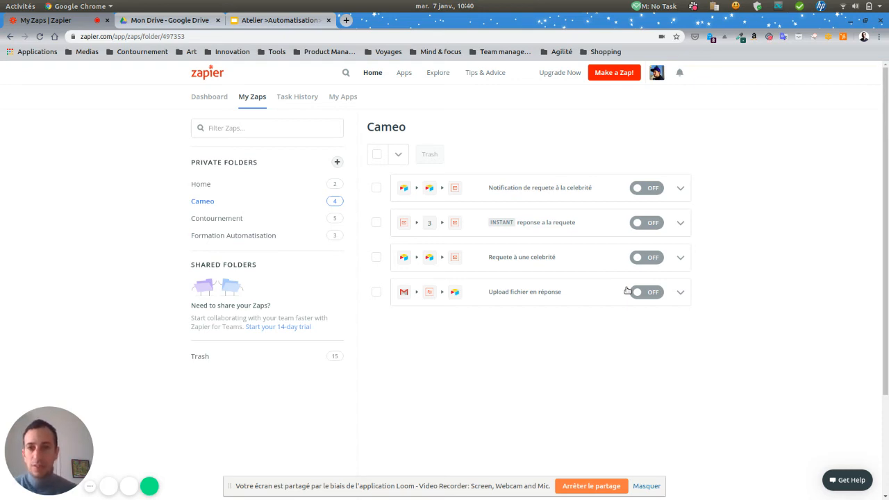
- Examine the steps of the Notification de requete à la celebrité Zap and return to the Cameo folder
left_click(526, 187)
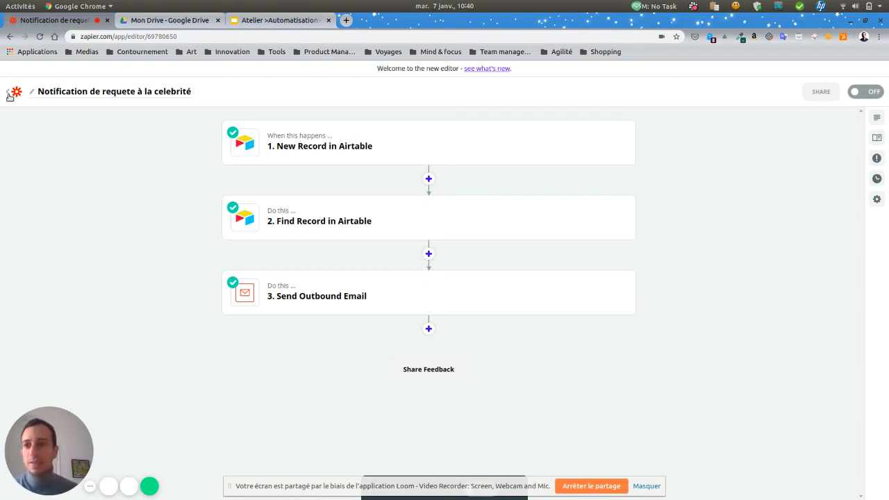
left_click(38, 95)
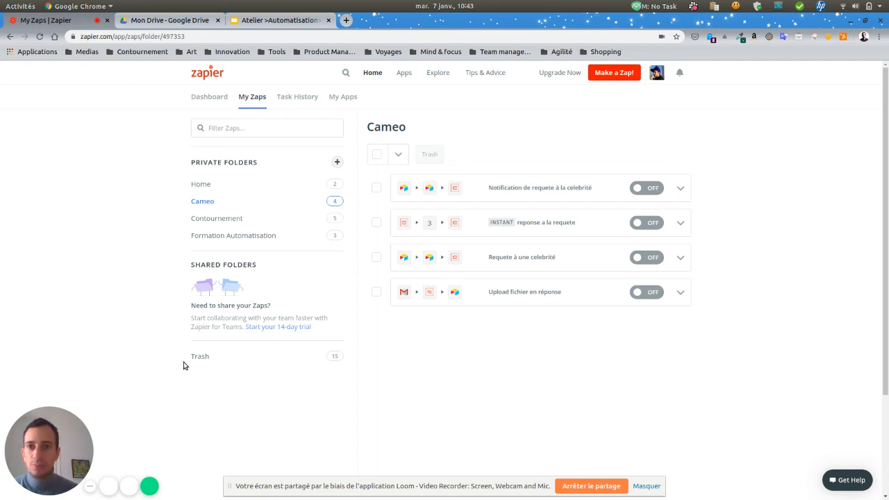
- Review the data of the 2019-12-25 Flow Ful stack run in the task history and return to the history list
left_click(404, 73)
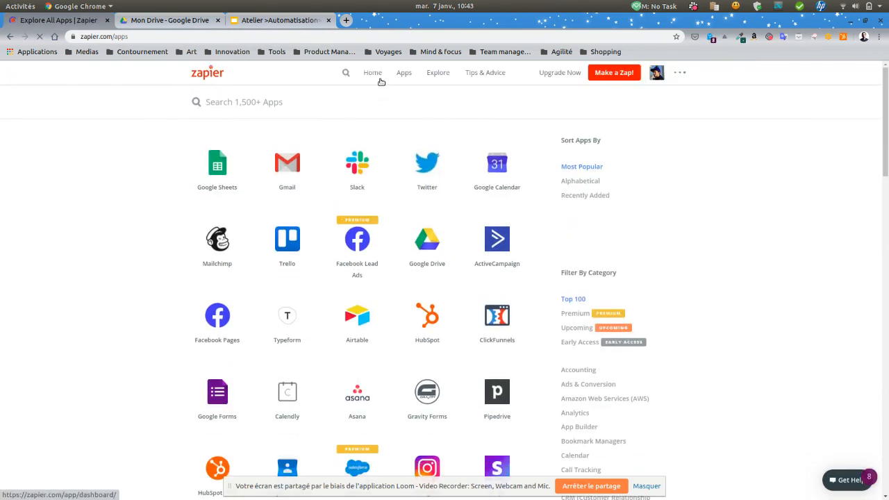
left_click(377, 77)
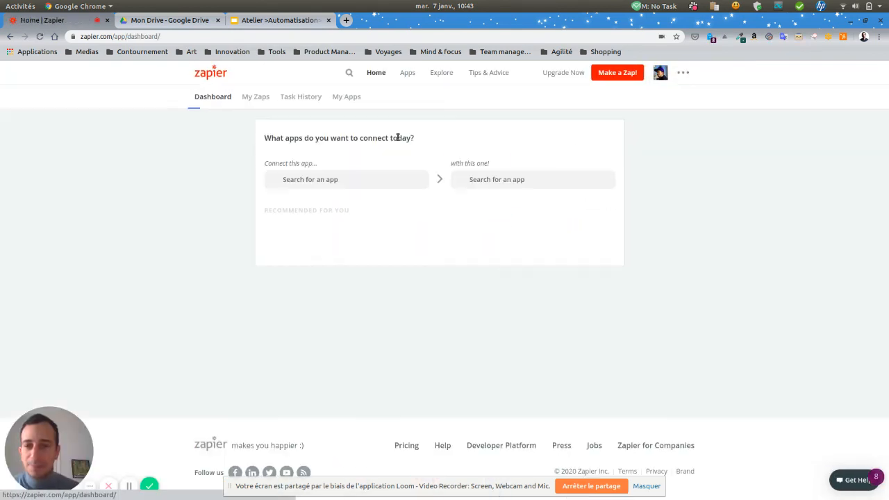
left_click(301, 100)
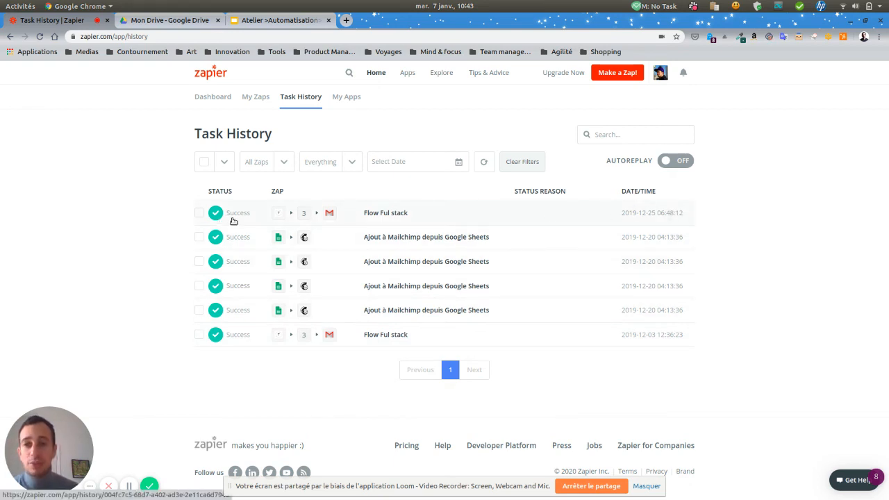
left_click(394, 215)
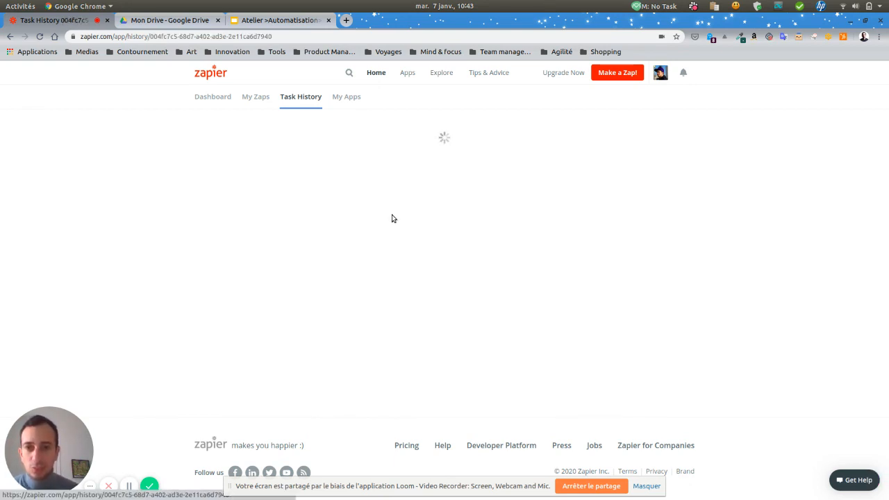
scroll(370, 237, "down", 5)
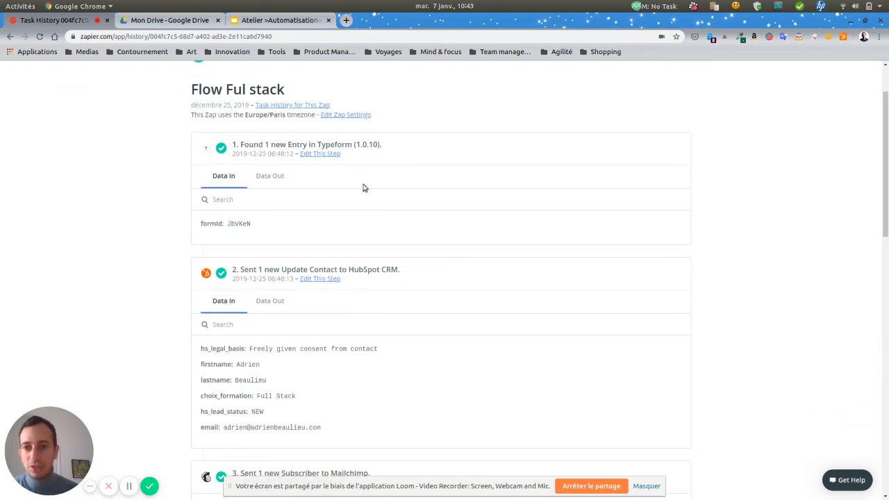
scroll(342, 215, "down", 10)
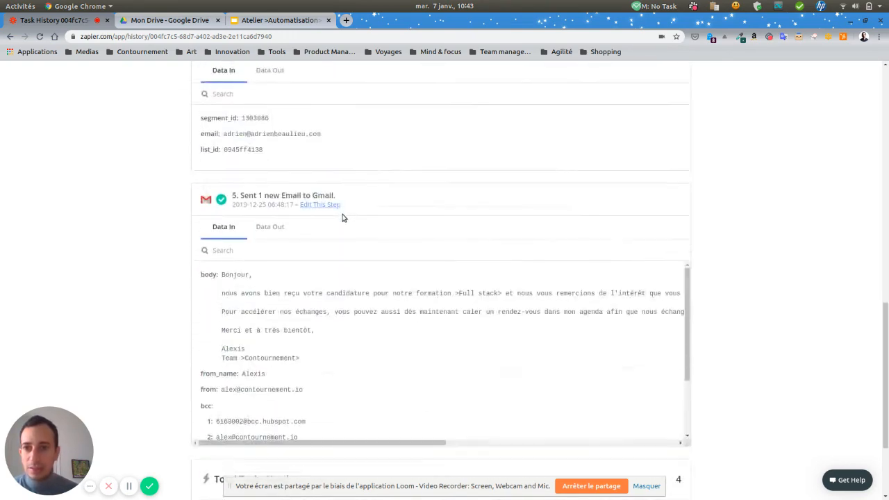
scroll(338, 225, "up", 10)
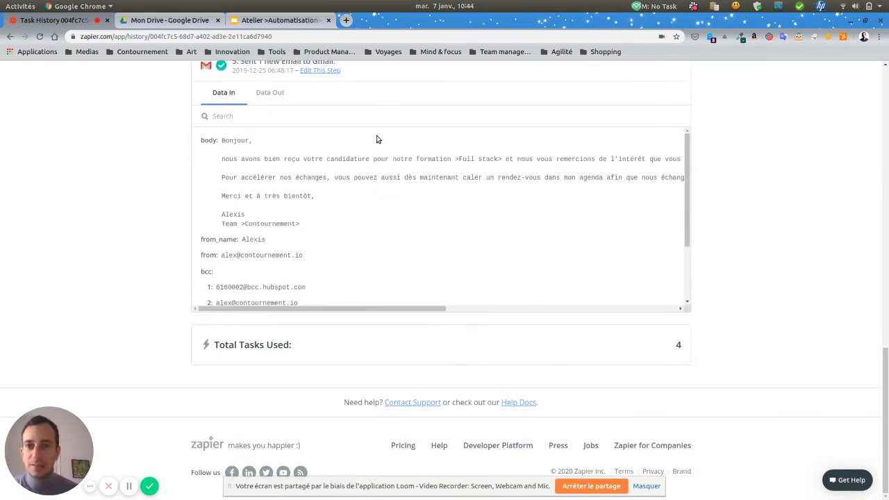
scroll(392, 158, "up", 10)
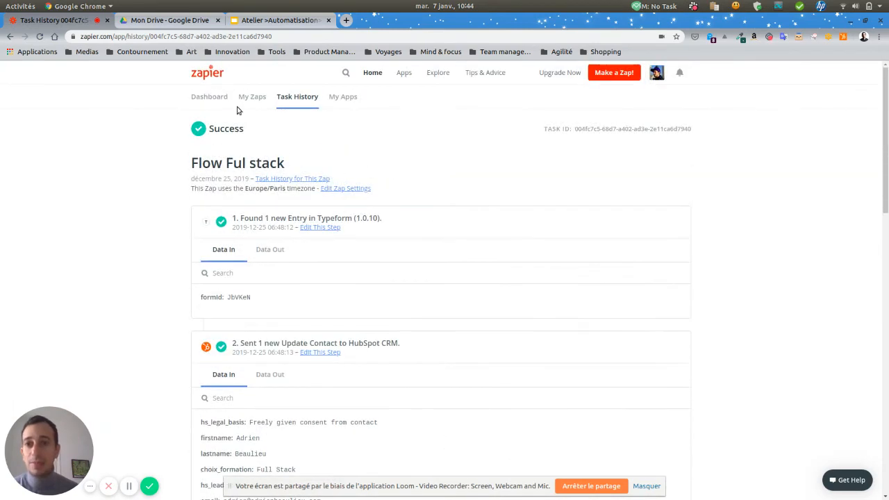
left_click(291, 98)
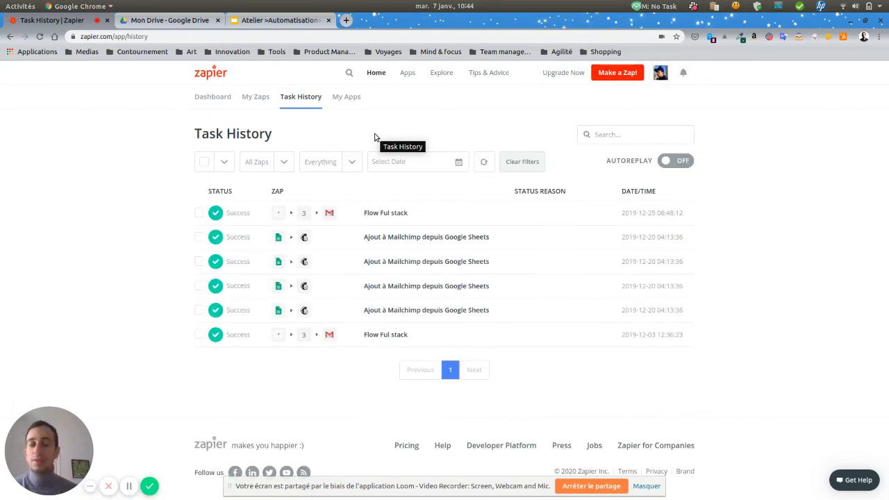